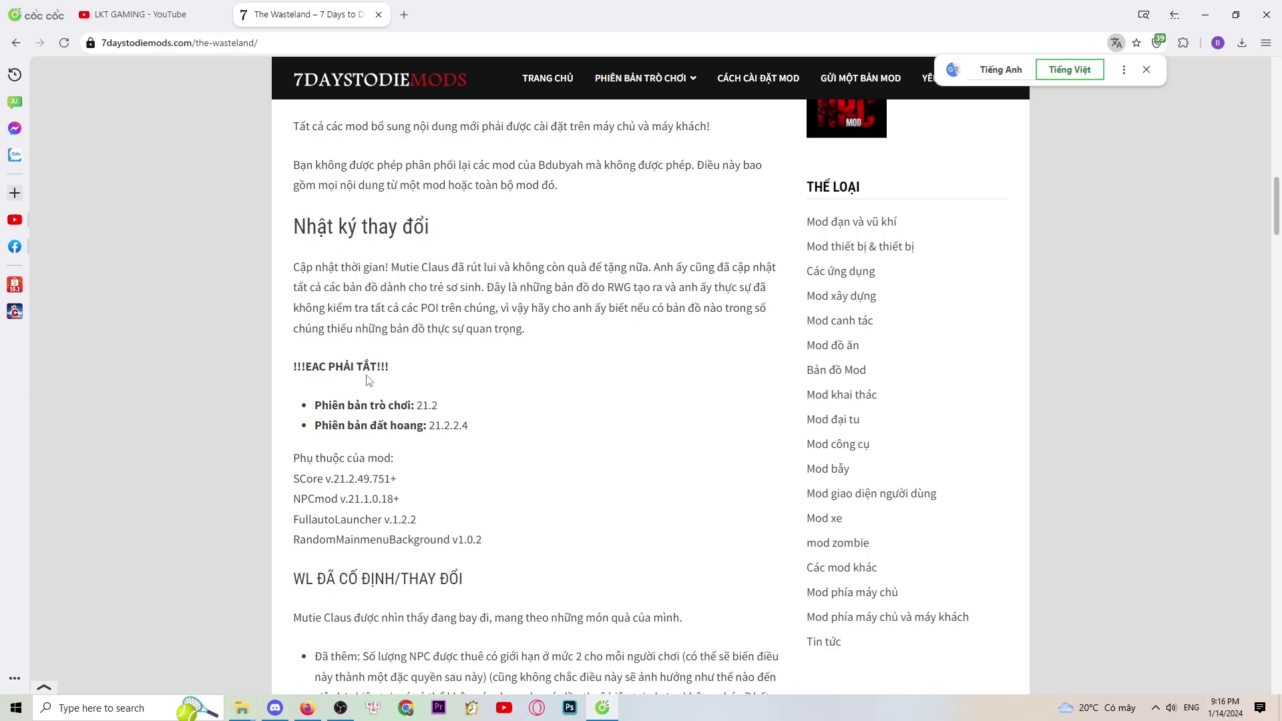
# Step: Read The Wasteland mod page's dependency list and changelog down to the Alpha 21 and Alpha 20 download links
pyautogui.scroll(-2, 327, 474)
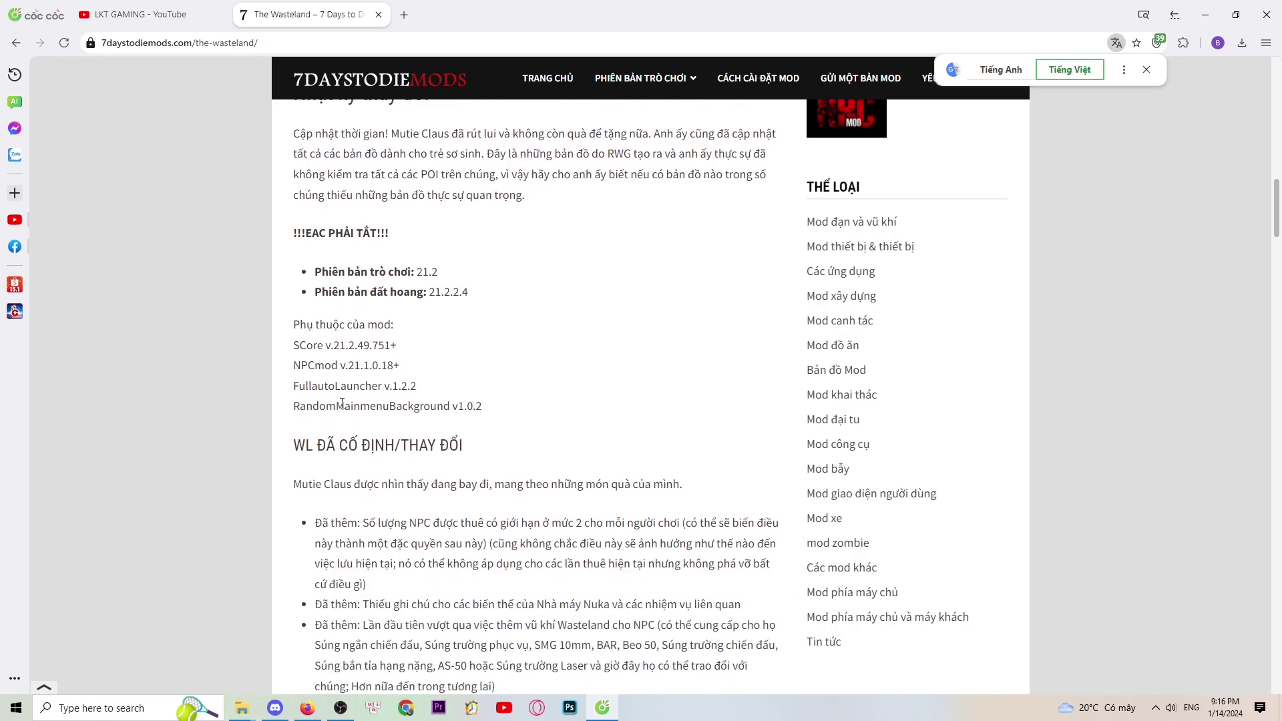
pyautogui.moveTo(293, 334); pyautogui.dragTo(500, 400)
pyautogui.click(527, 447)
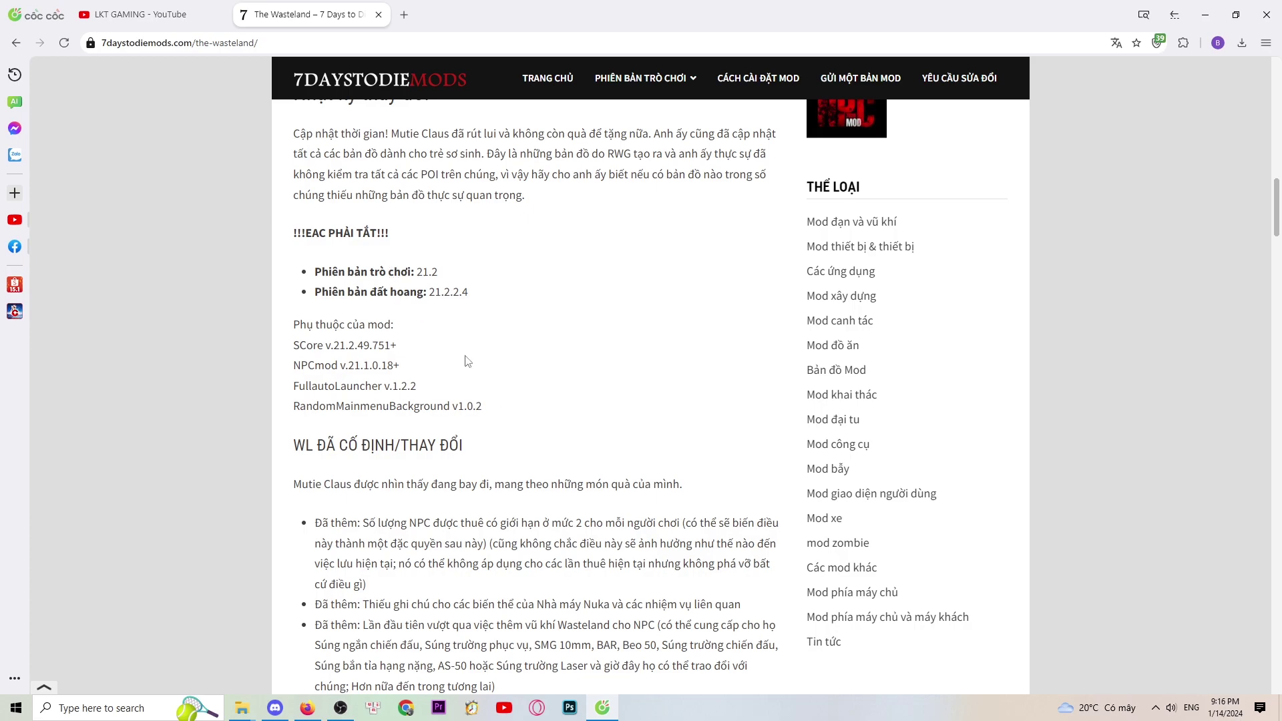
pyautogui.scroll(-10, 504, 360)
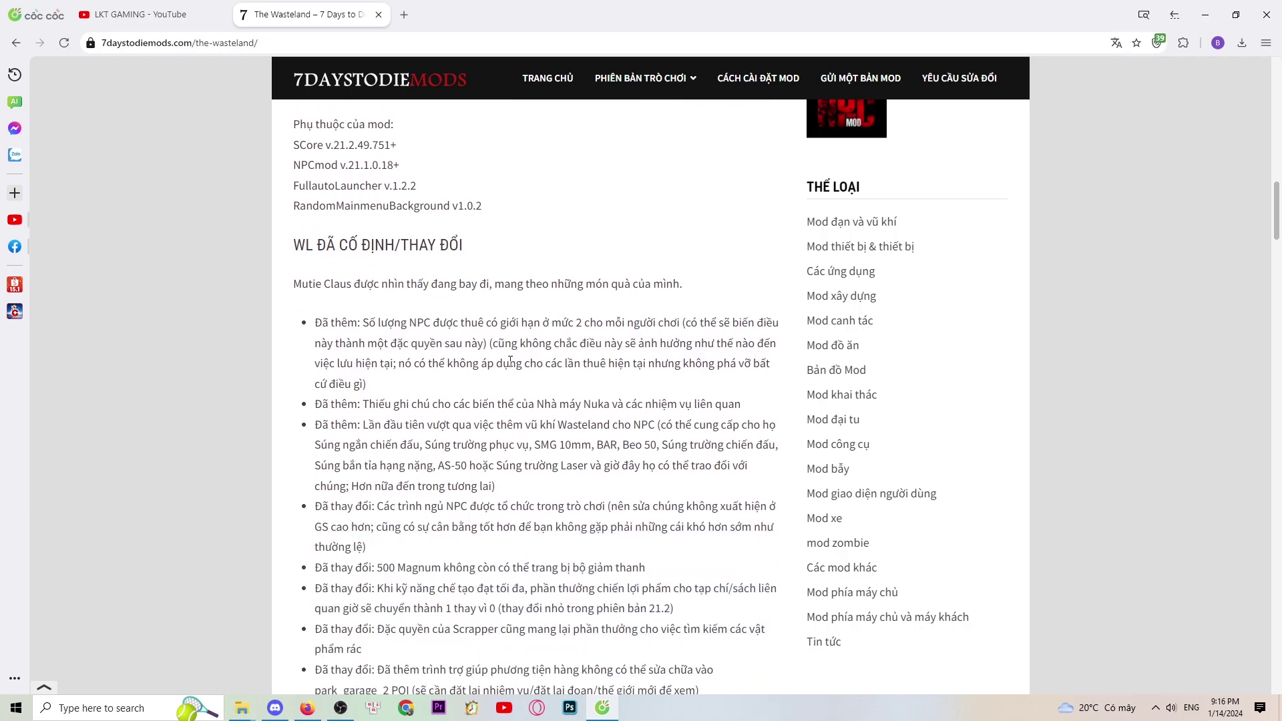
pyautogui.scroll(1, 334, 320)
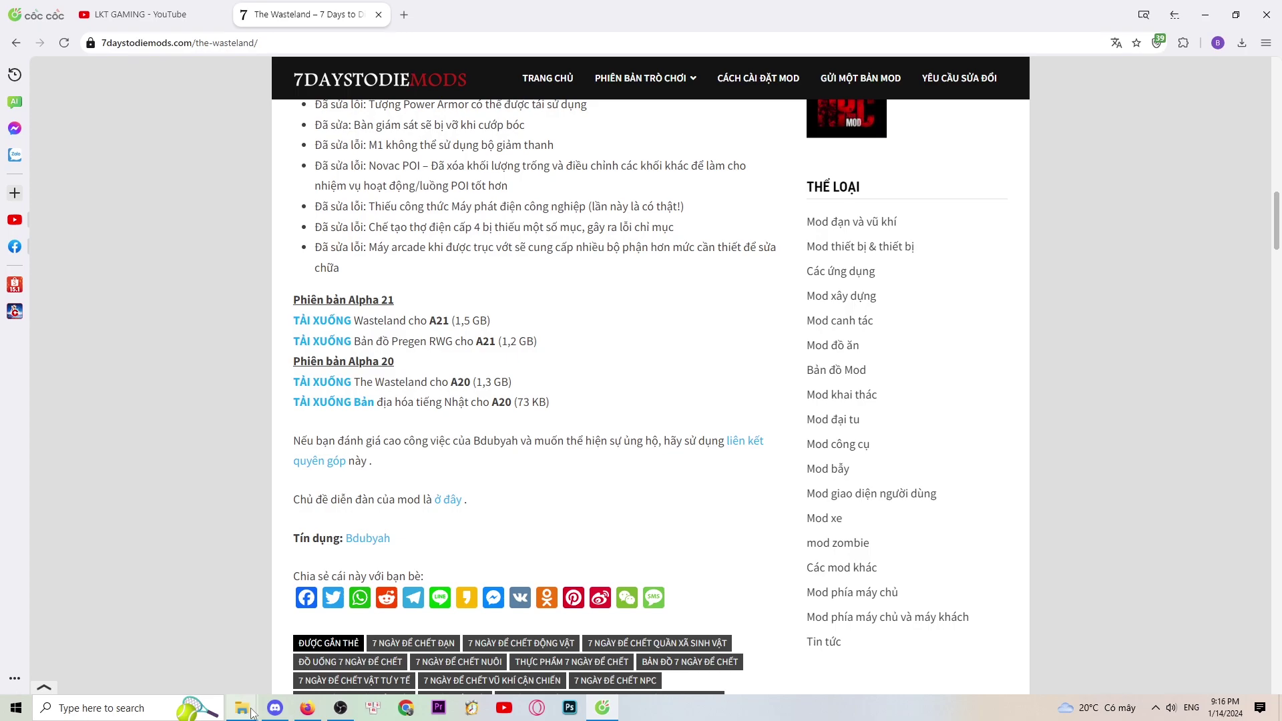
# Step: Switch to File Explorer, open the Mods WASTELAND folder and review its extracted mod folders
pyautogui.click(250, 673)
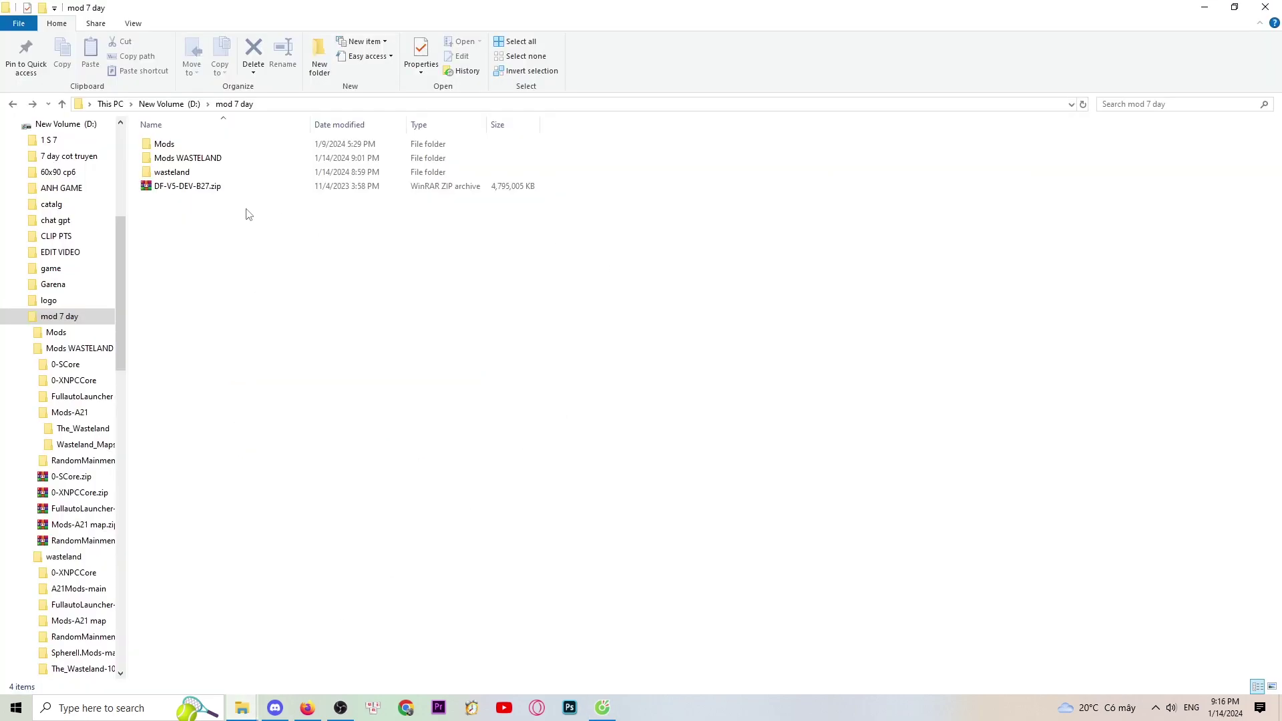
pyautogui.doubleClick(187, 158)
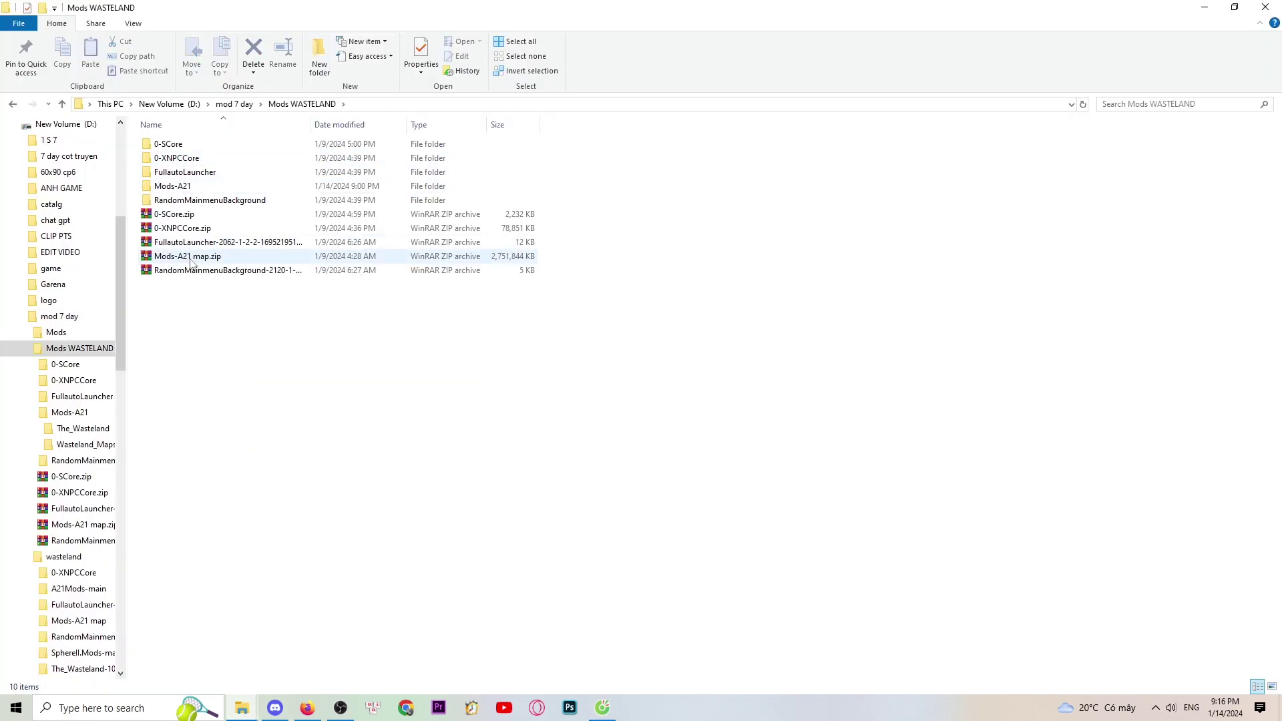
pyautogui.click(180, 146)
pyautogui.click(171, 173)
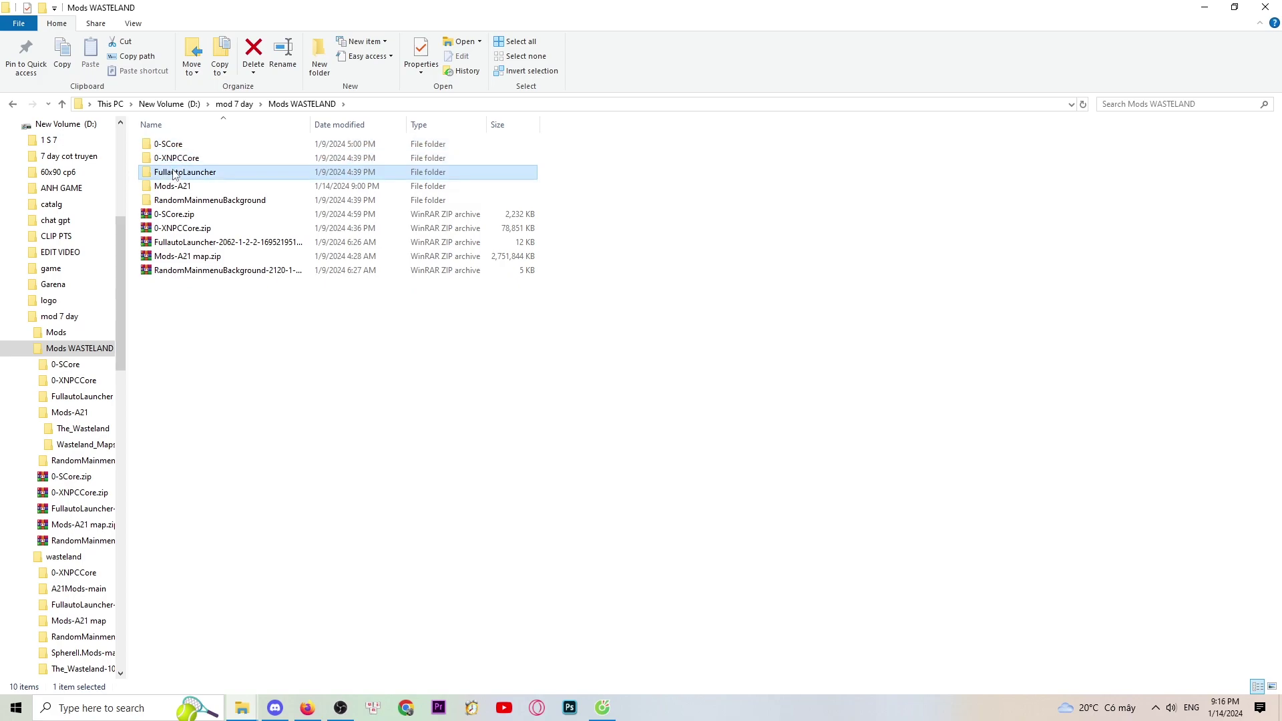
pyautogui.click(174, 189)
pyautogui.click(177, 200)
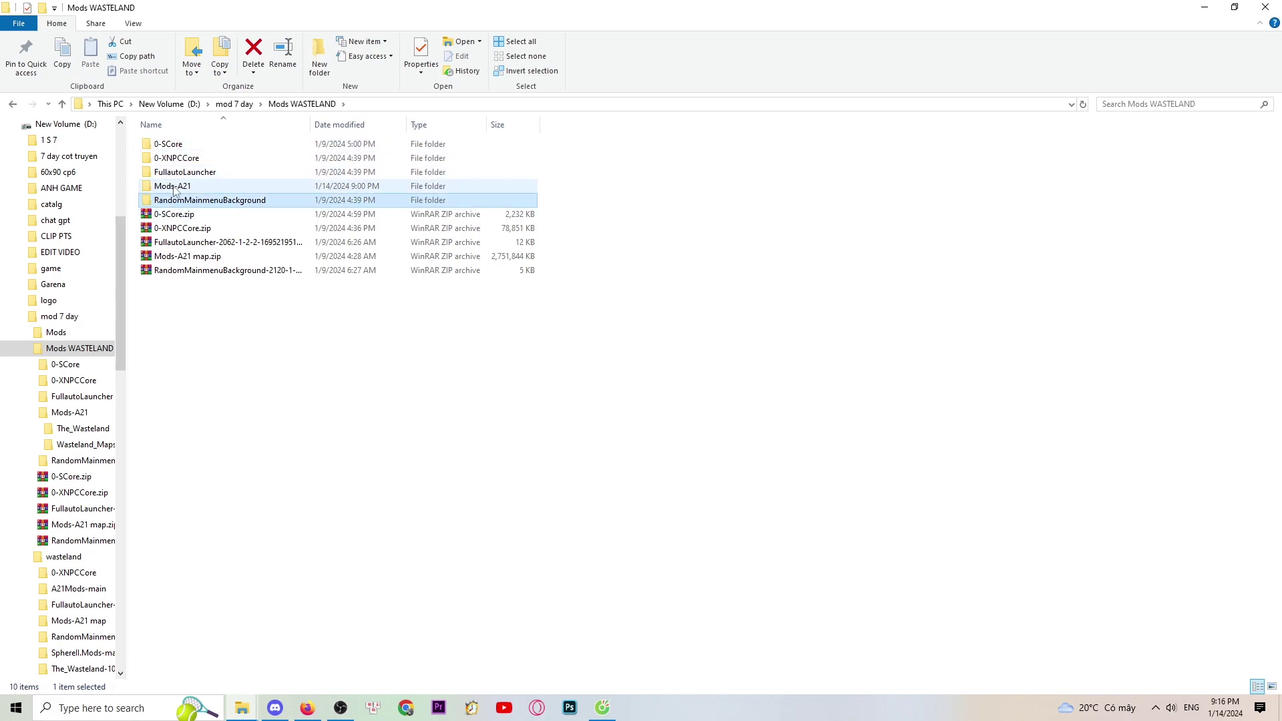
# Step: Inspect the The_Wasteland and Wasteland_Maps folders inside Mods-A21, and return to Mods WASTELAND
pyautogui.click(175, 190)
pyautogui.doubleClick(174, 190)
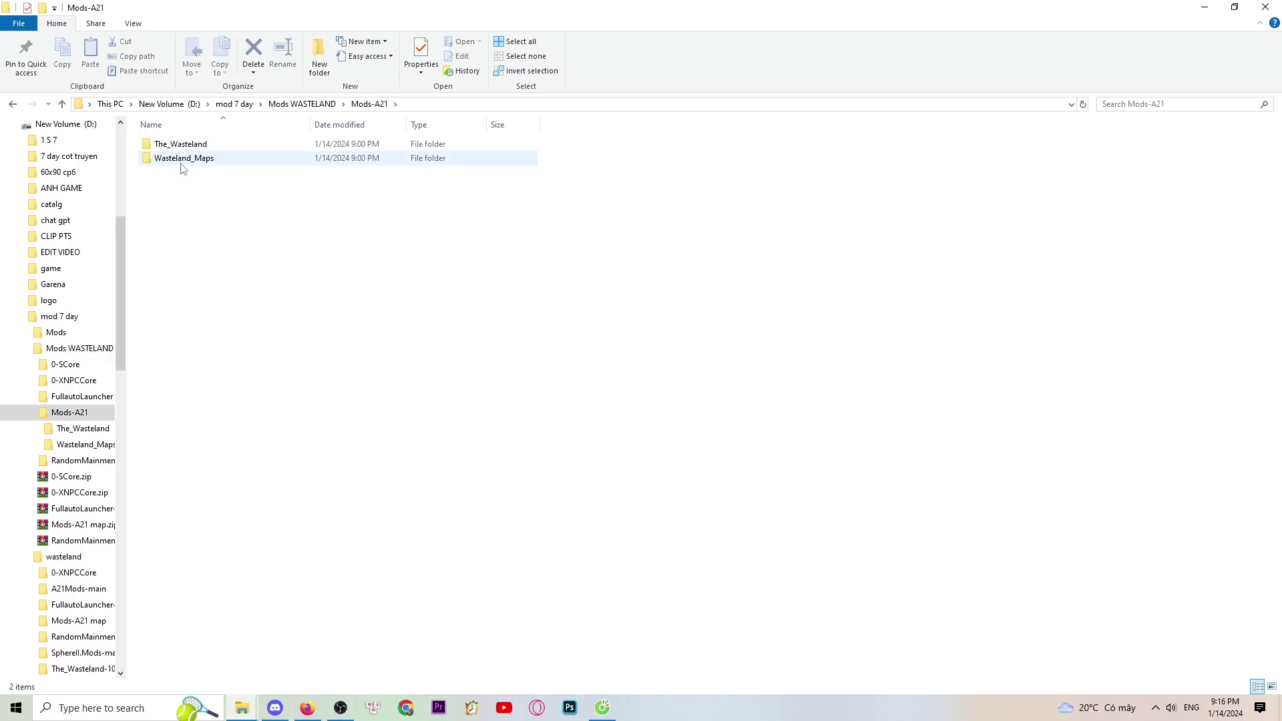
pyautogui.click(183, 159)
pyautogui.click(185, 149)
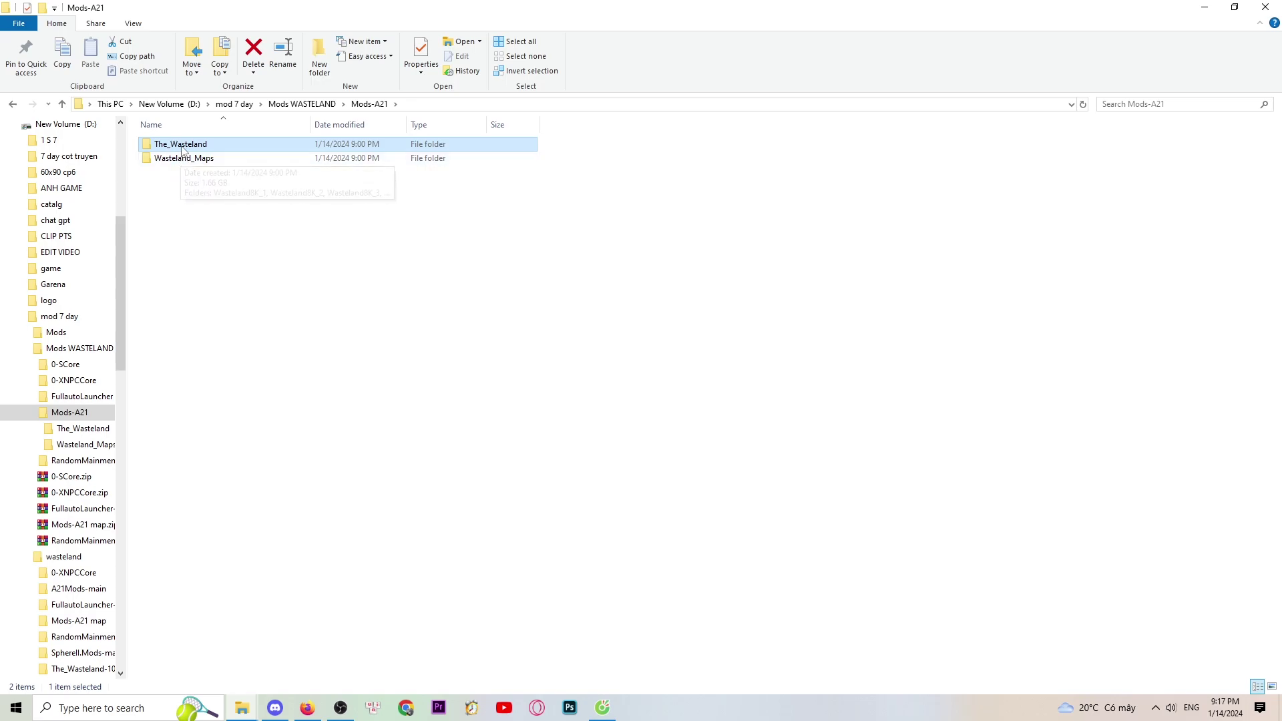
pyautogui.click(13, 104)
pyautogui.click(693, 196)
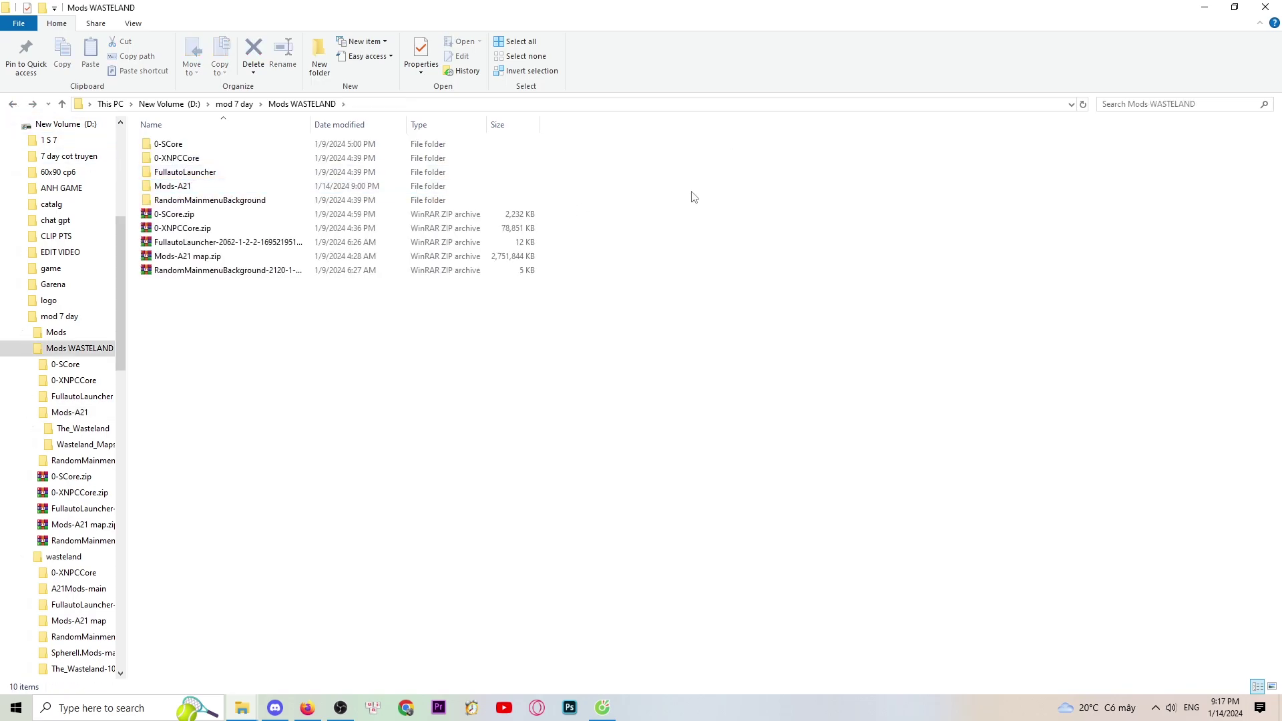
pyautogui.click(168, 144)
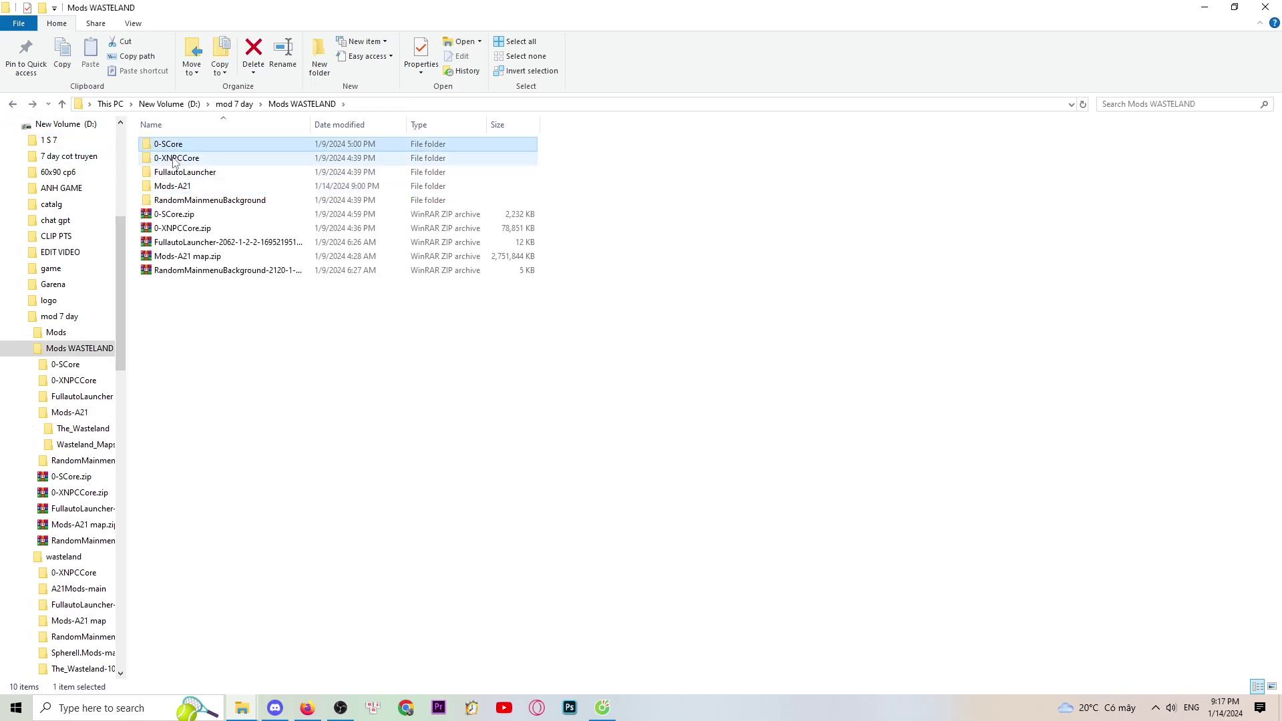
pyautogui.click(164, 191)
pyautogui.doubleClick(178, 190)
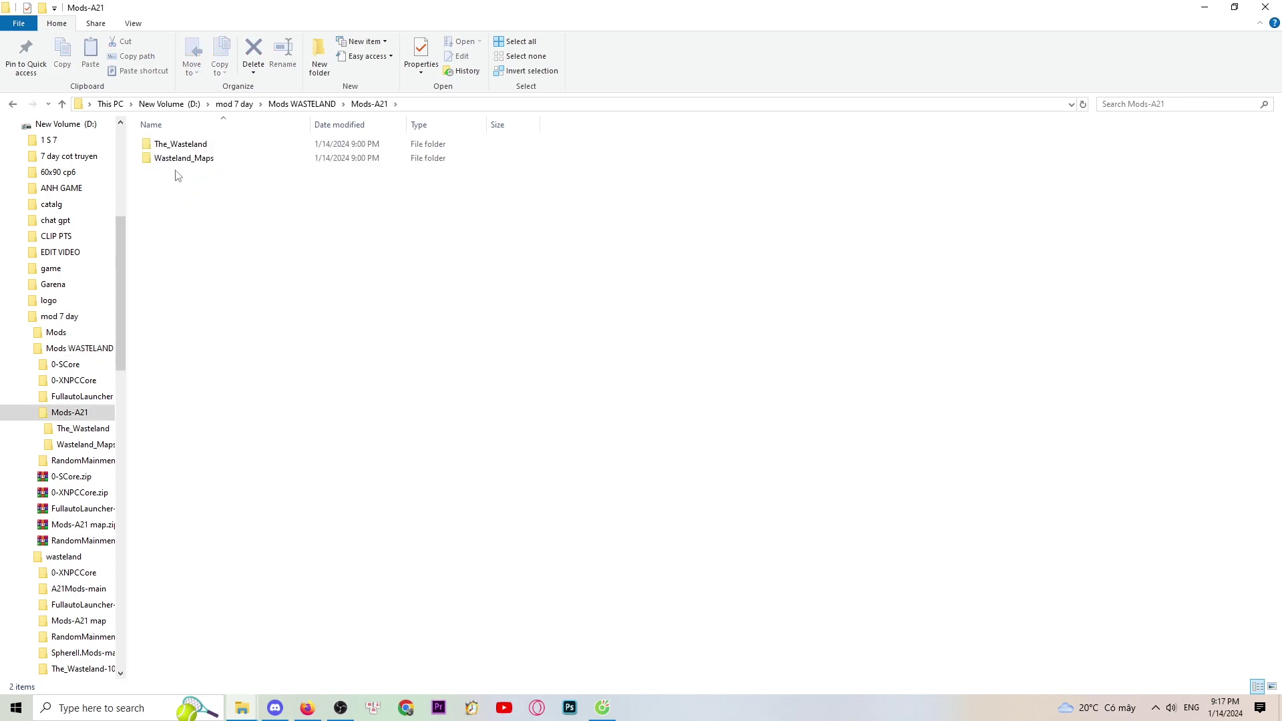
pyautogui.click(13, 105)
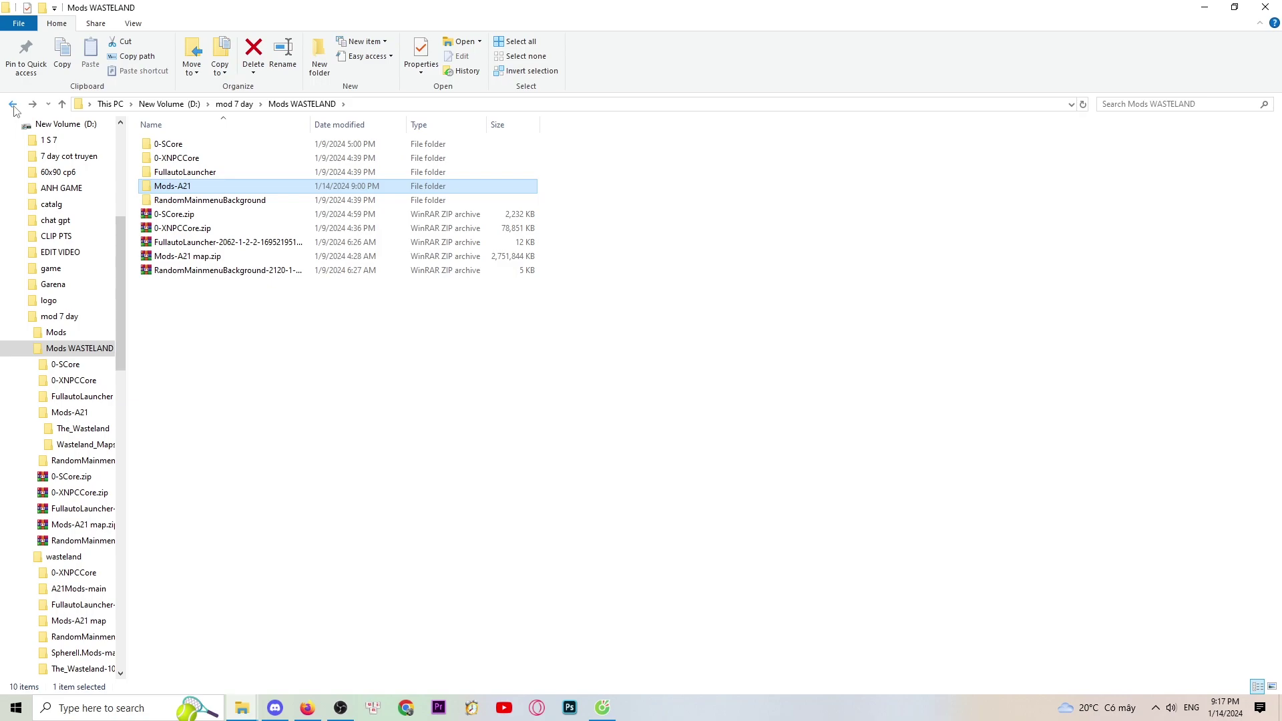
# Step: Go back to the mod 7 day folder and copy its Mods folder
pyautogui.click(13, 105)
pyautogui.click(160, 145)
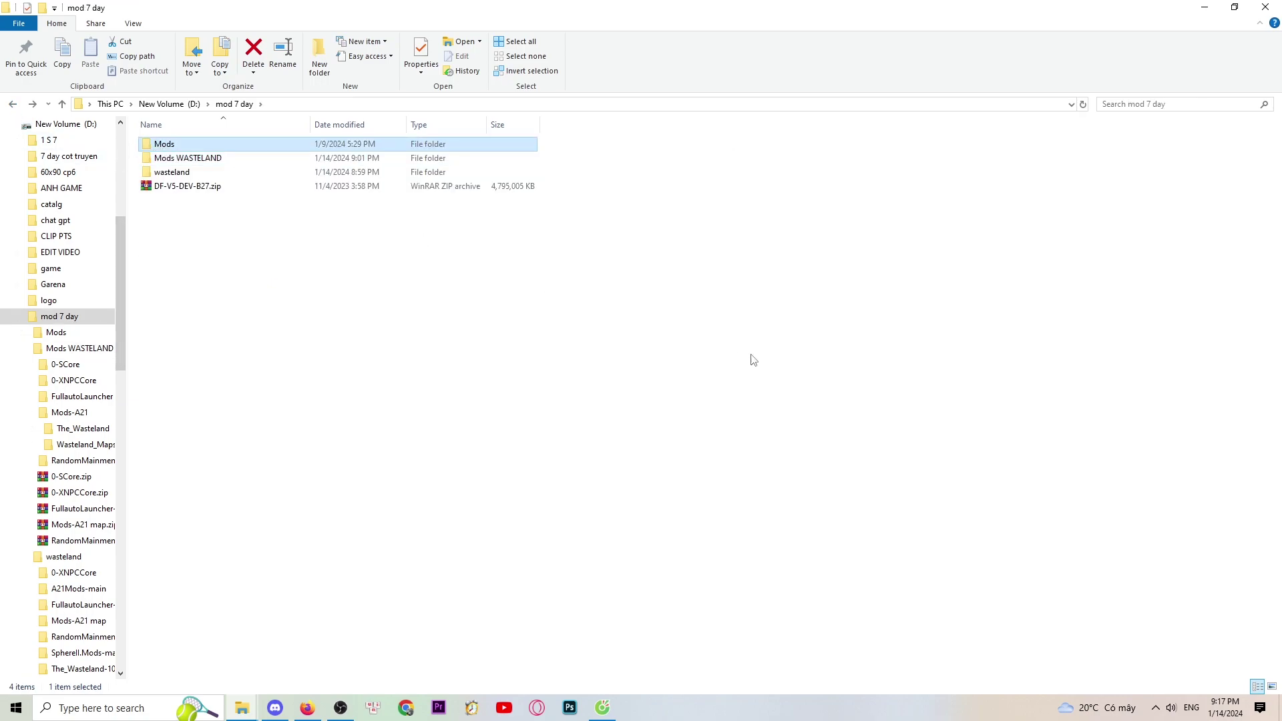
pyautogui.rightClick(191, 147)
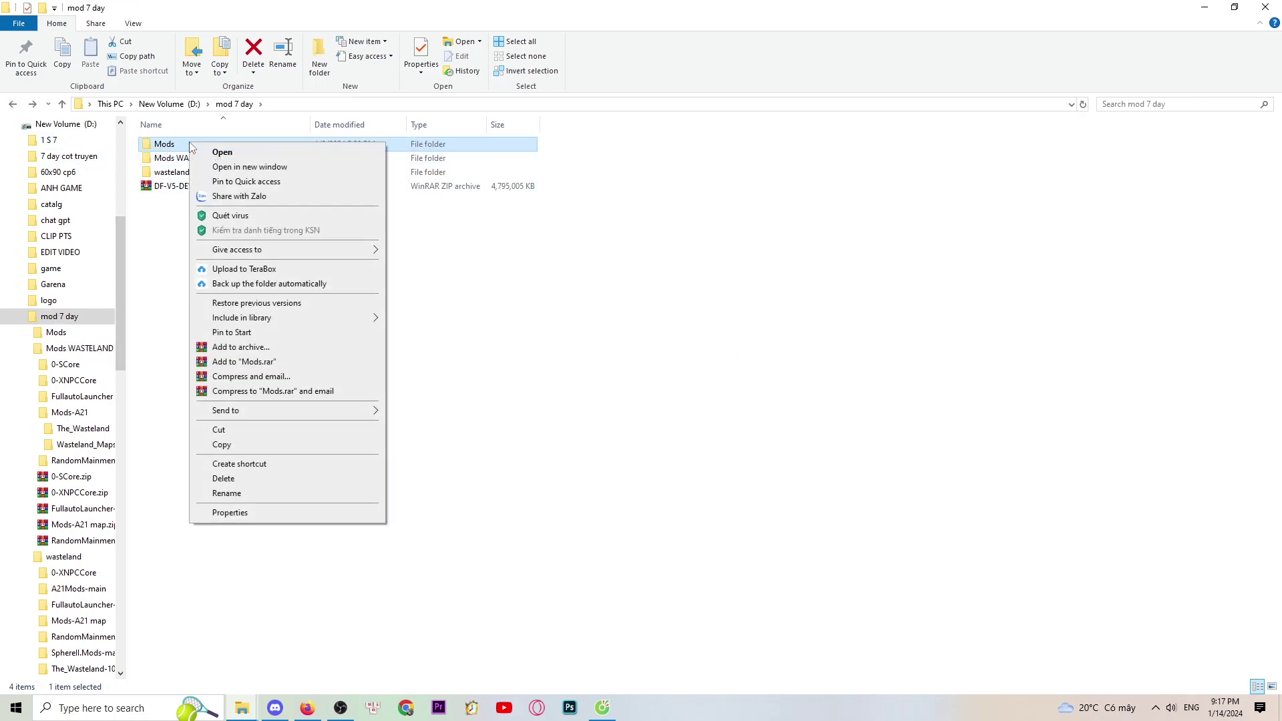
pyautogui.click(253, 452)
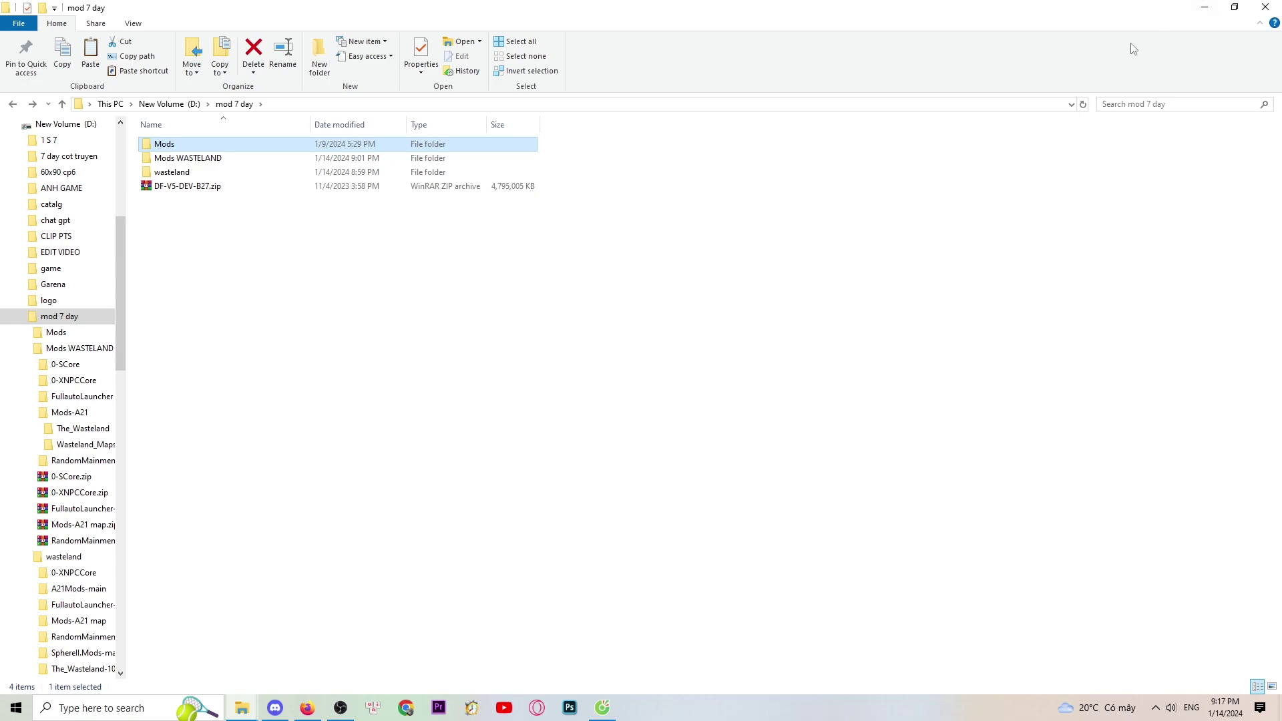
# Step: Minimize the File Explorer and Discord windows, close the Steam Properties dialog and refresh the desktop
pyautogui.click(1204, 8)
pyautogui.click(1203, 20)
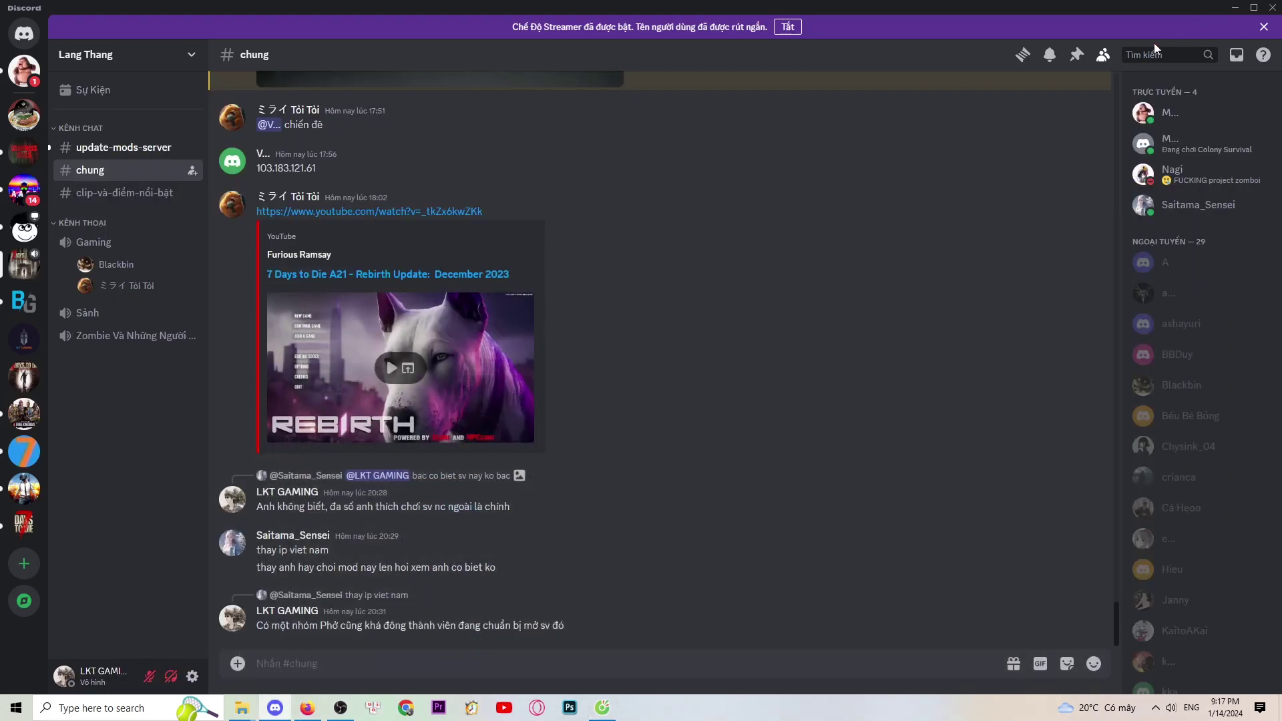
pyautogui.click(1234, 8)
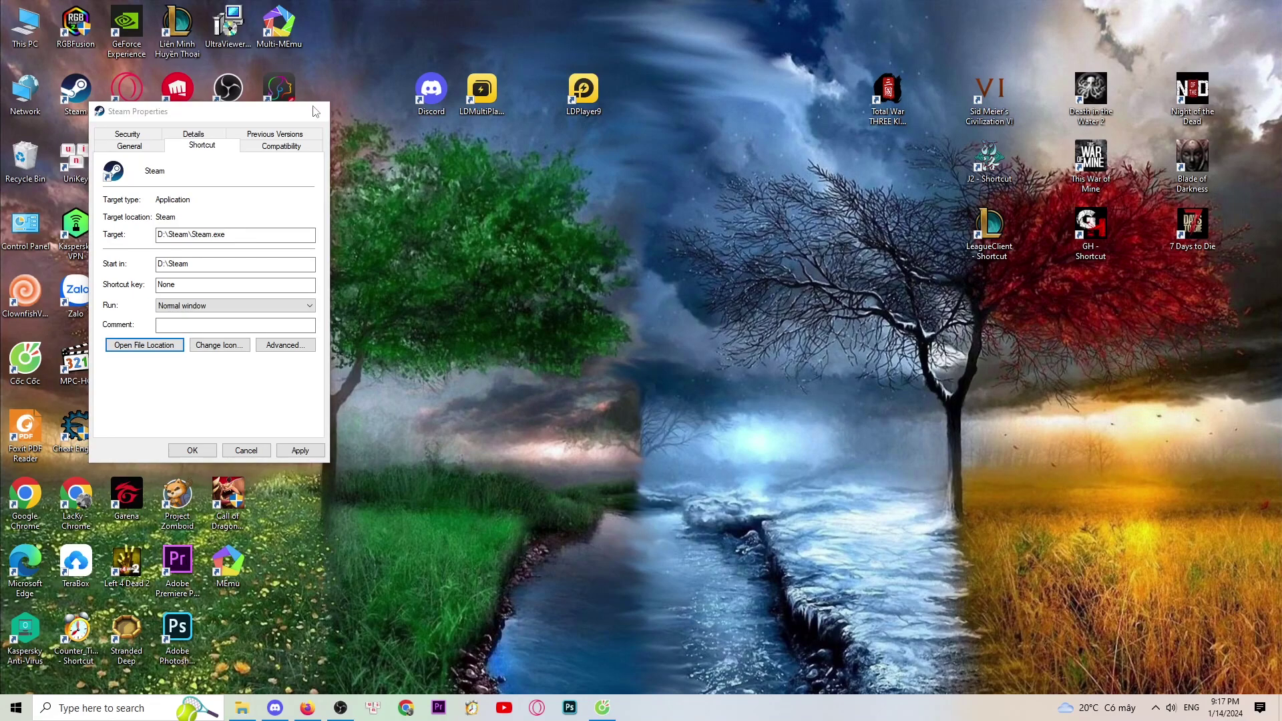
pyautogui.click(319, 111)
pyautogui.rightClick(454, 205)
pyautogui.click(488, 246)
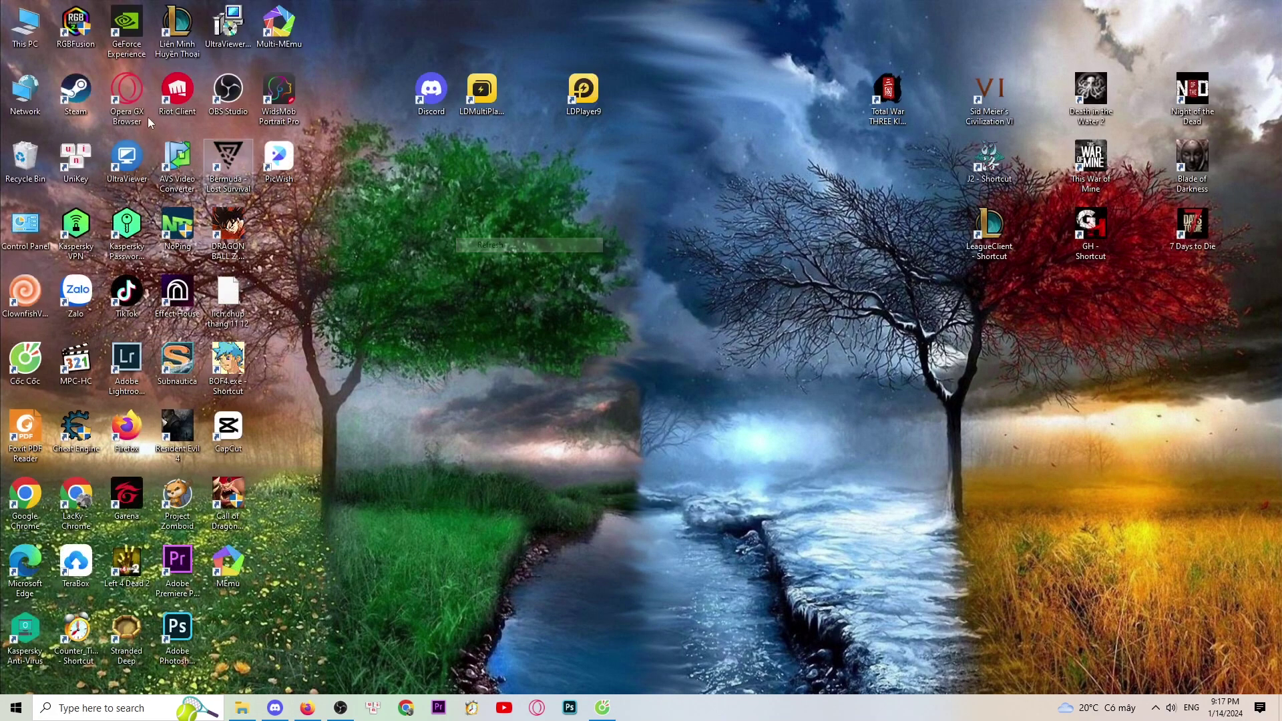
# Step: Open Steam's file location from its desktop shortcut properties and browse to steamapps\common\7 Days To Die
pyautogui.rightClick(80, 101)
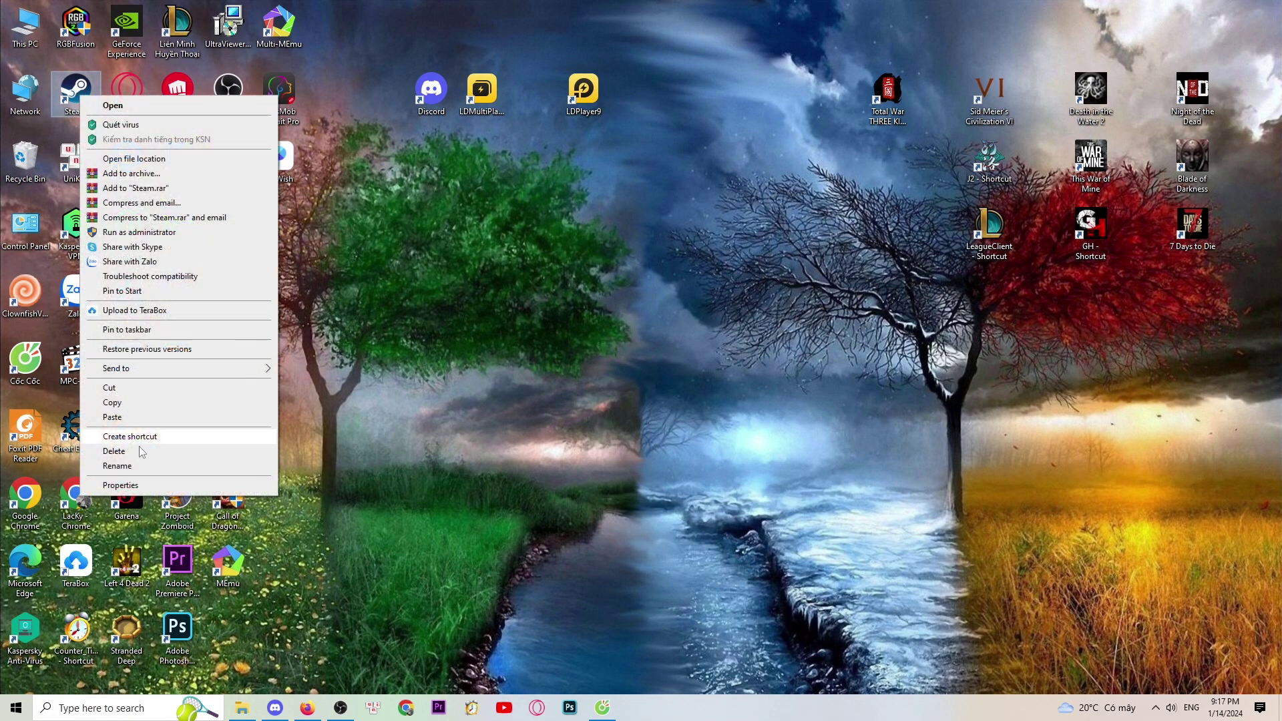
pyautogui.click(148, 485)
pyautogui.click(139, 340)
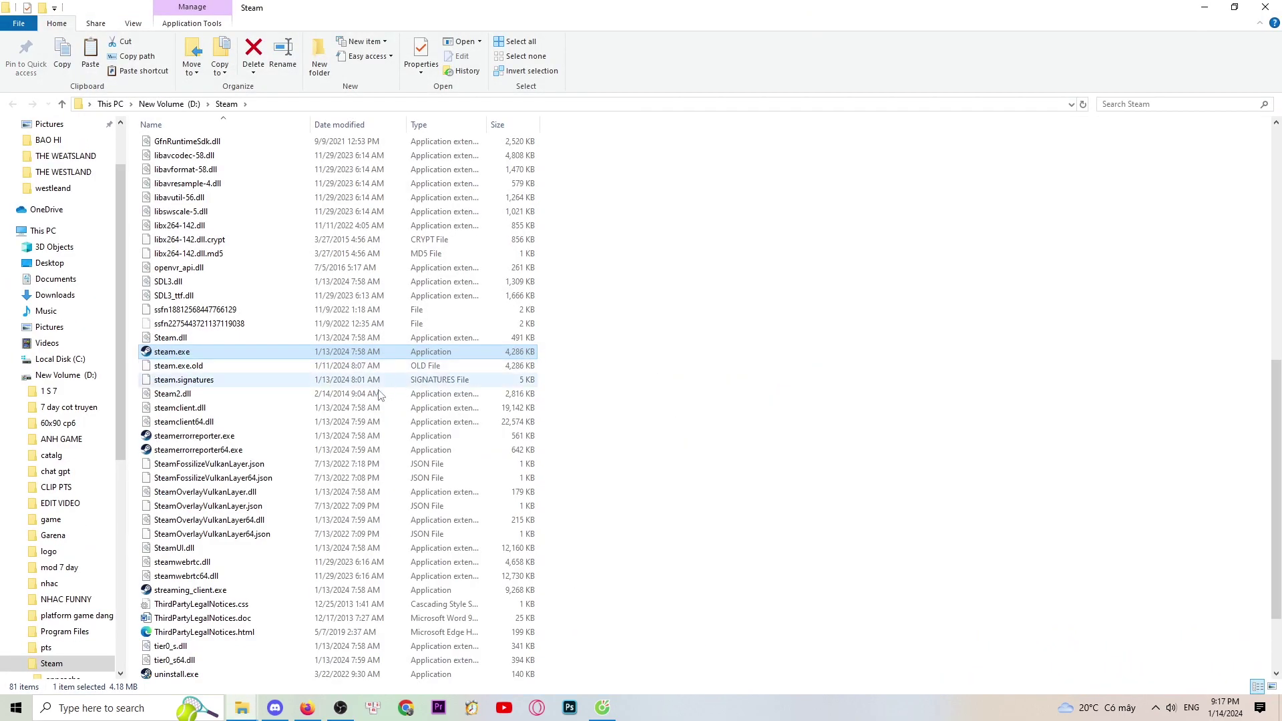
pyautogui.scroll(12, 390, 391)
pyautogui.doubleClick(196, 359)
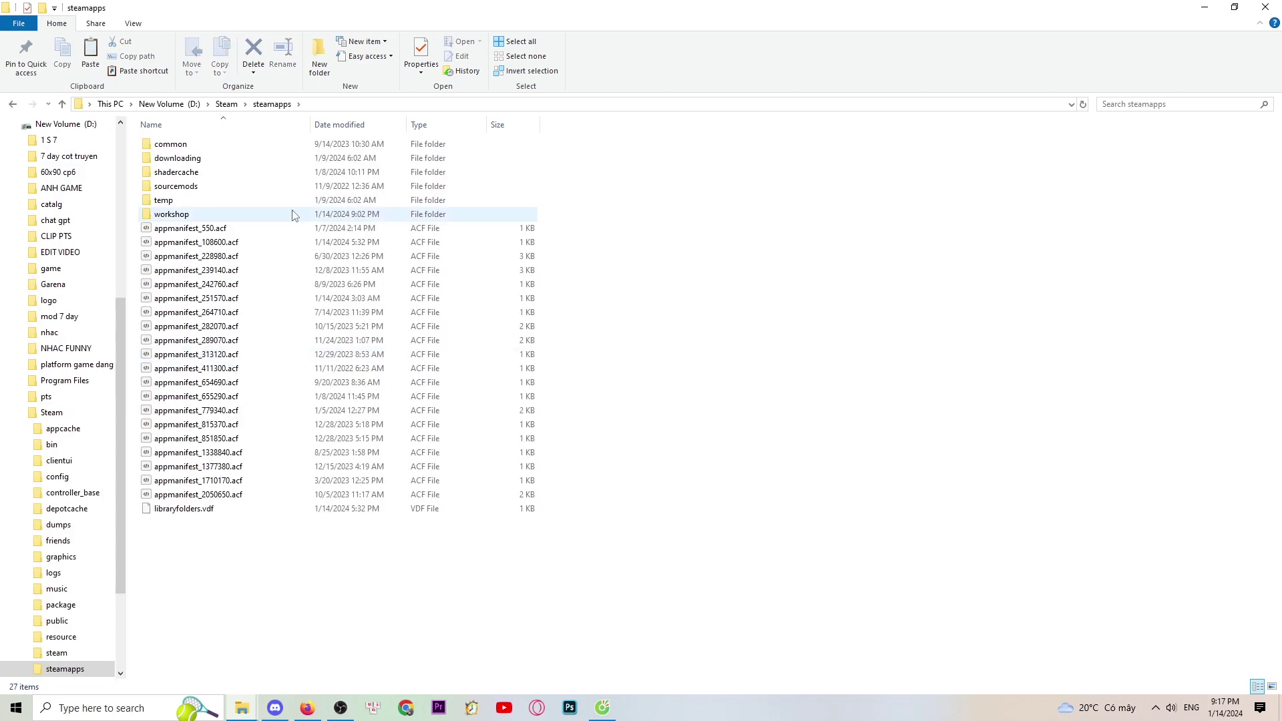
pyautogui.doubleClick(182, 149)
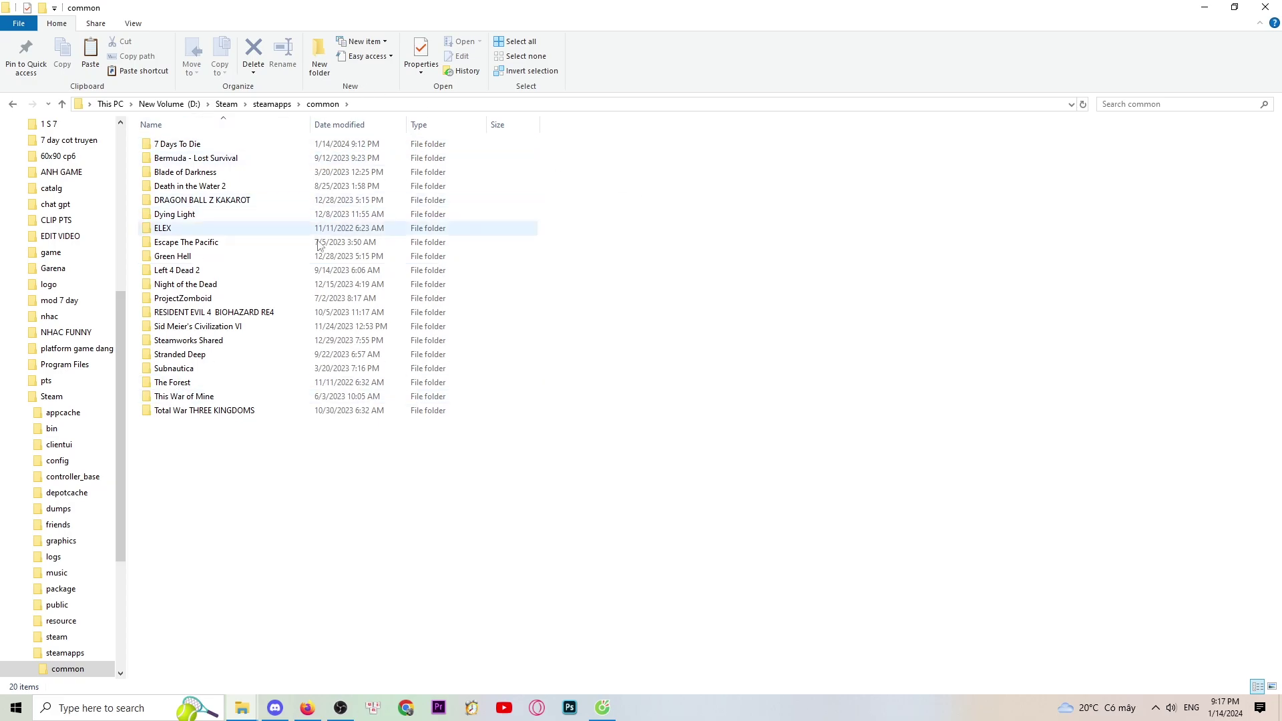
pyautogui.doubleClick(182, 147)
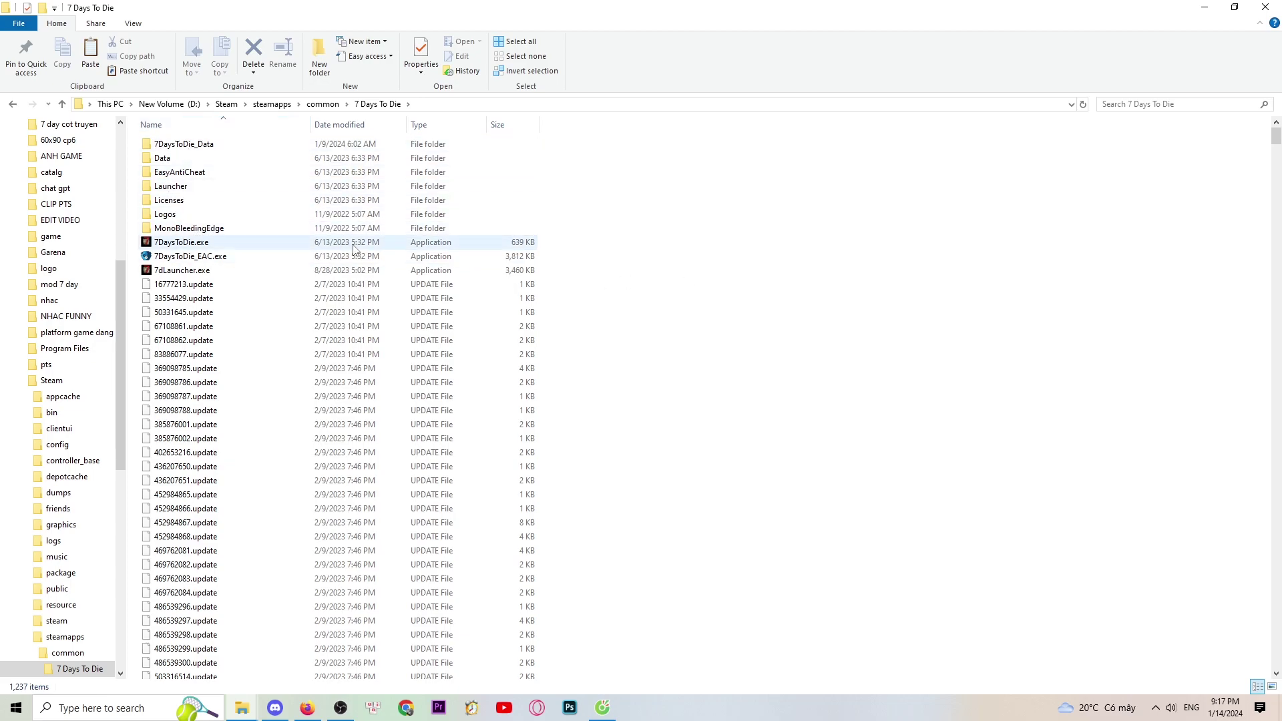
# Step: Paste the copied Mods folder into the 7 Days To Die game folder
pyautogui.rightClick(700, 203)
pyautogui.click(732, 295)
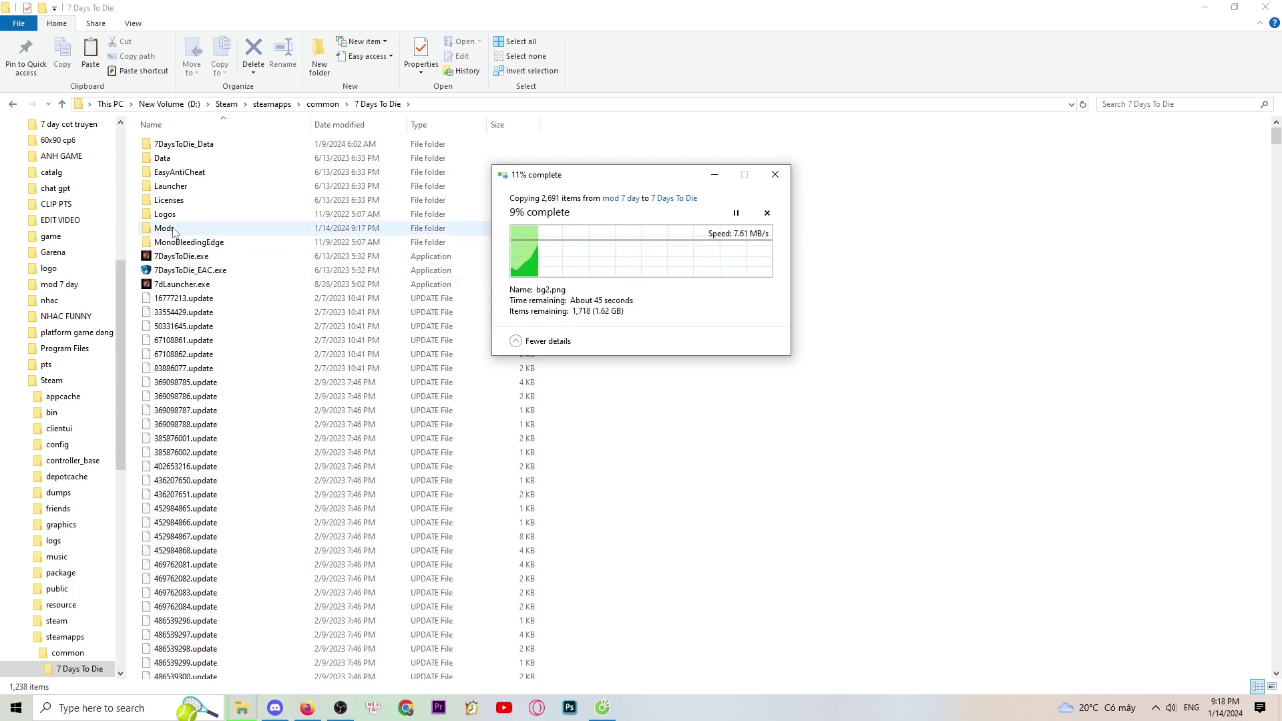
pyautogui.click(246, 244)
pyautogui.click(261, 230)
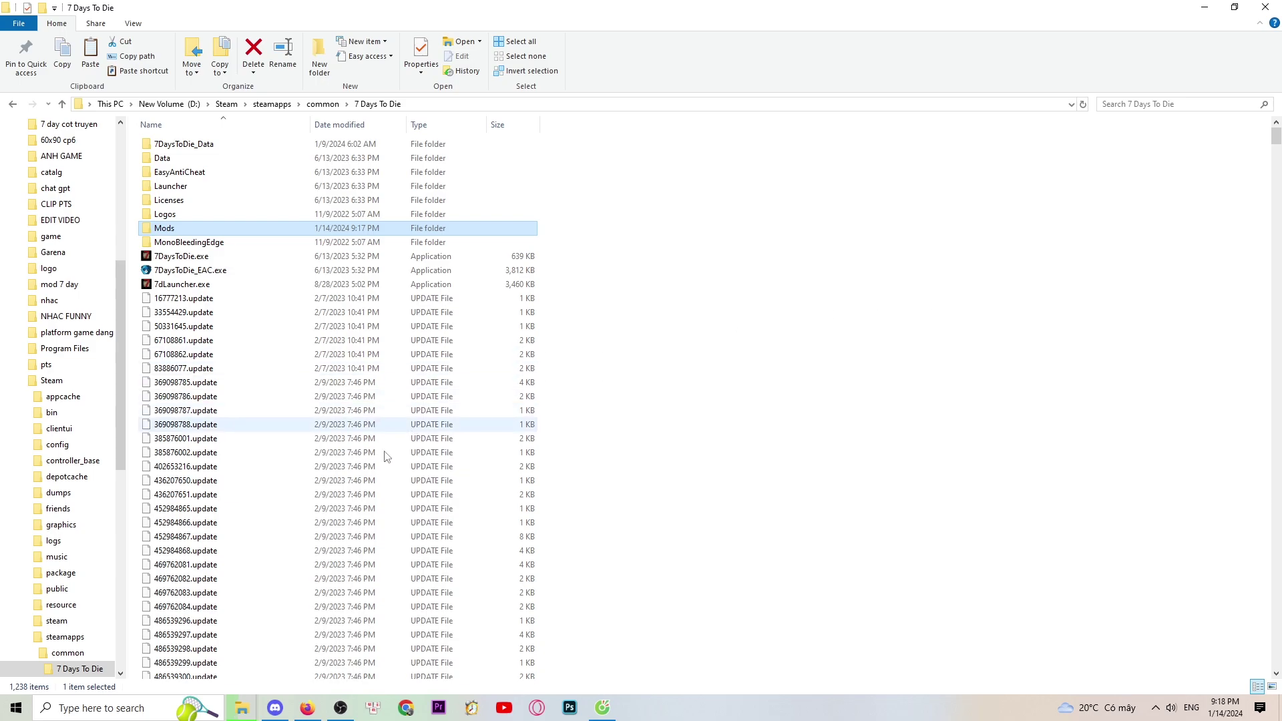
pyautogui.click(880, 390)
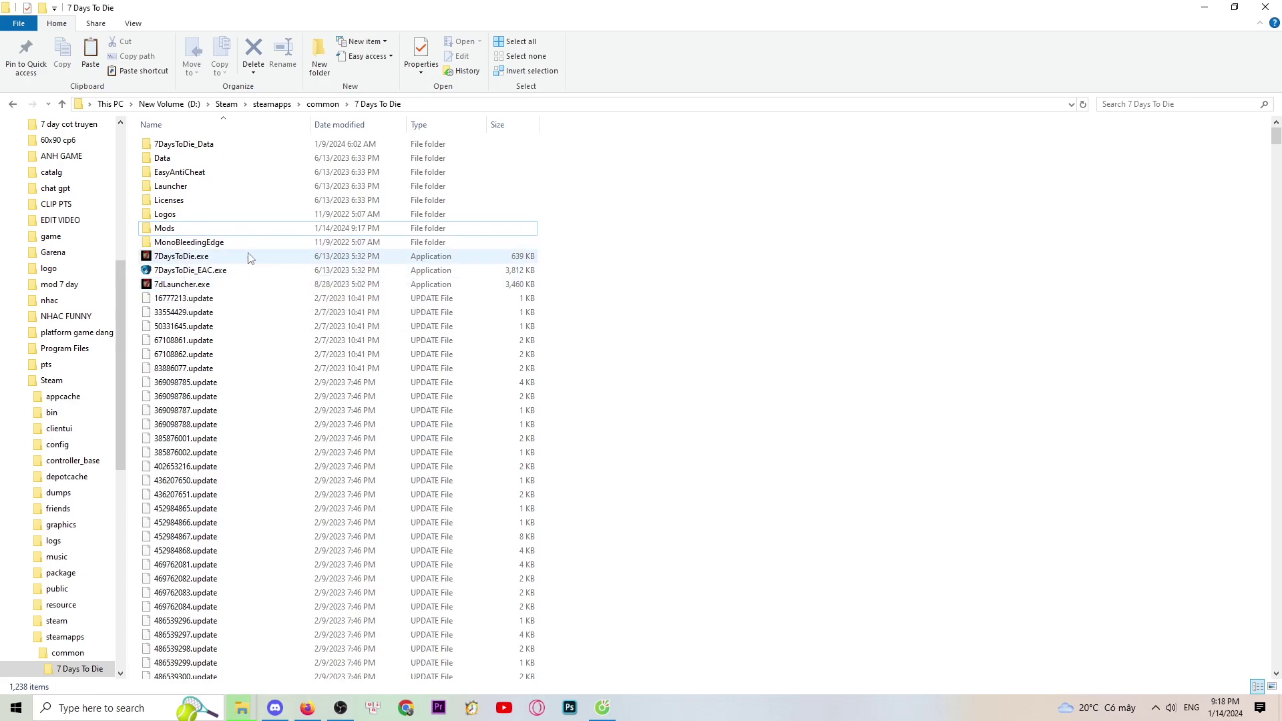
# Step: Run 7dLauncher.exe, check that Use EasyAntiCheat (EAC) is unticked, close the launcher and select the Mods folder
pyautogui.doubleClick(163, 288)
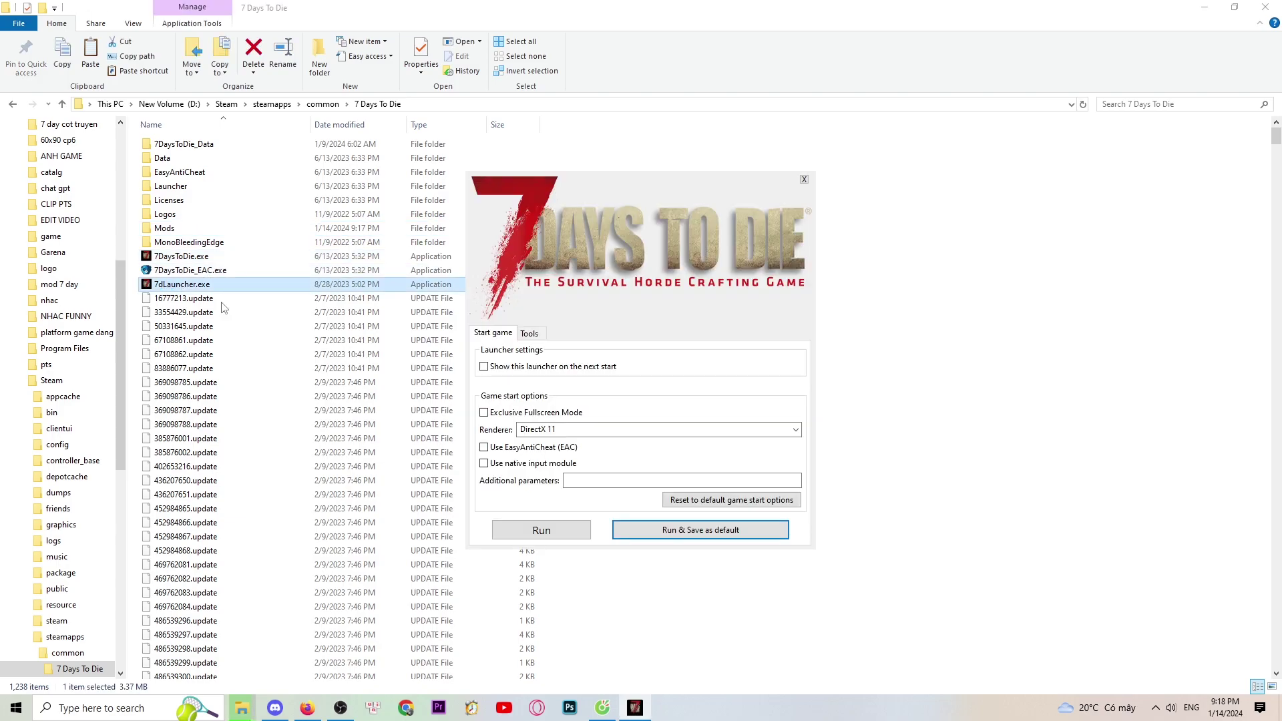
pyautogui.click(485, 449)
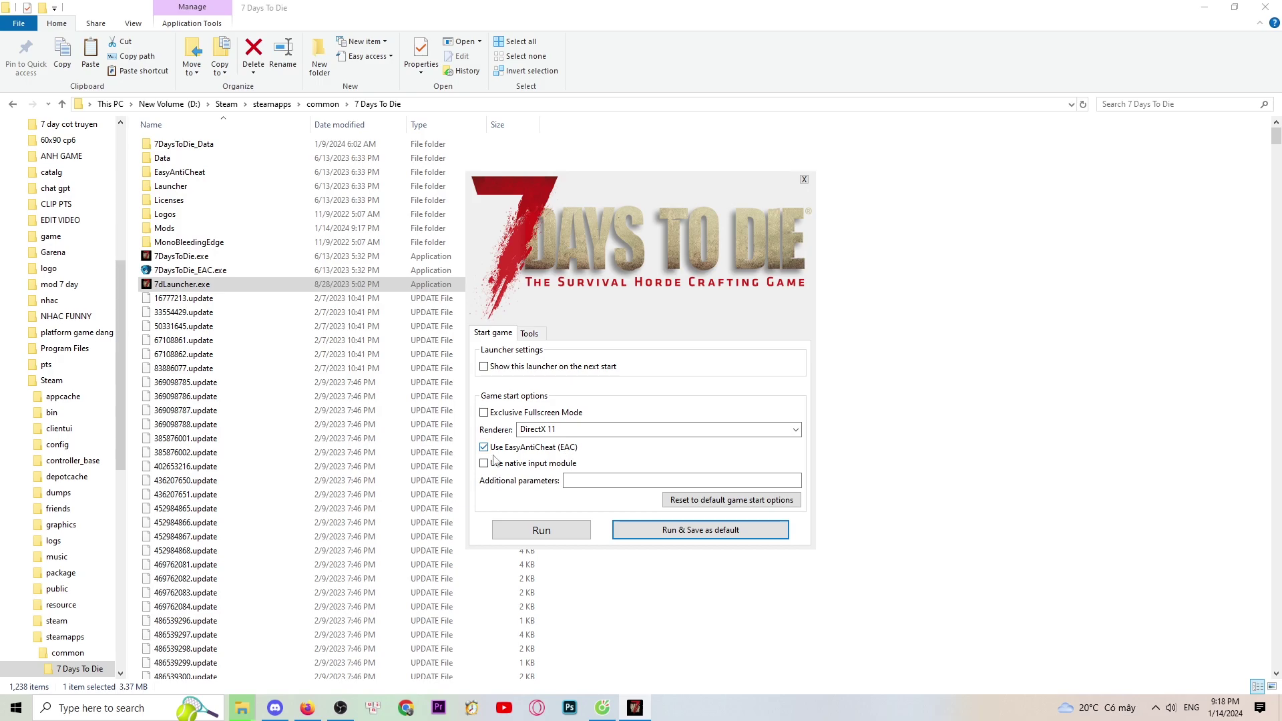
pyautogui.click(484, 450)
pyautogui.click(803, 179)
pyautogui.press('m')
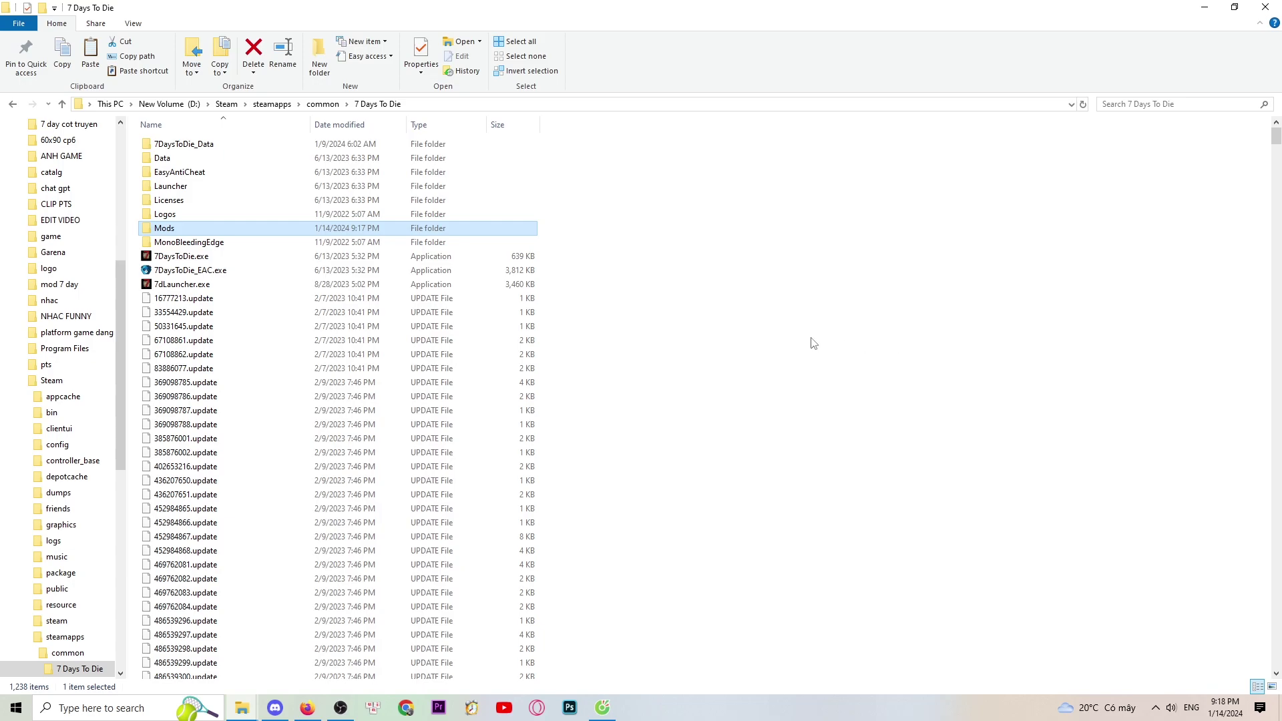
# Step: Switch to Discord and look through the general, mod-darknessfalls-alpha-21 and clips-and-highlights channels of the 7 DAY TO DIE FRIEND server
pyautogui.click(274, 708)
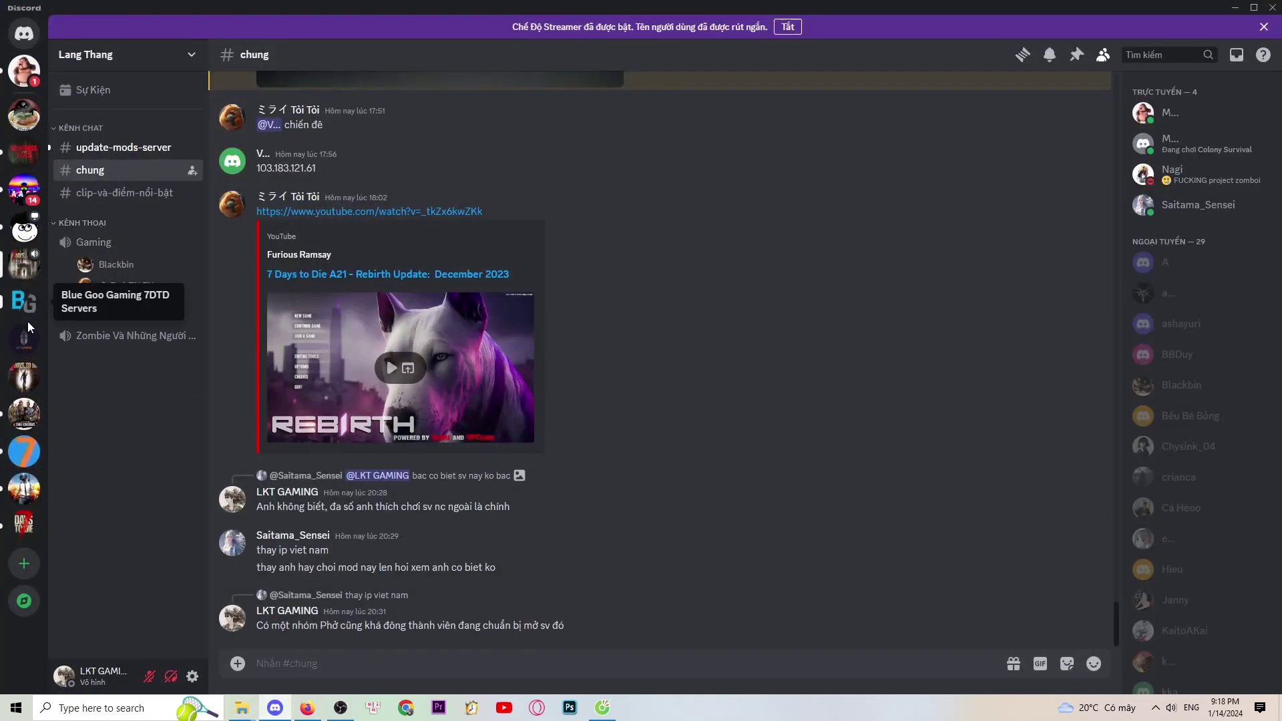
pyautogui.click(32, 383)
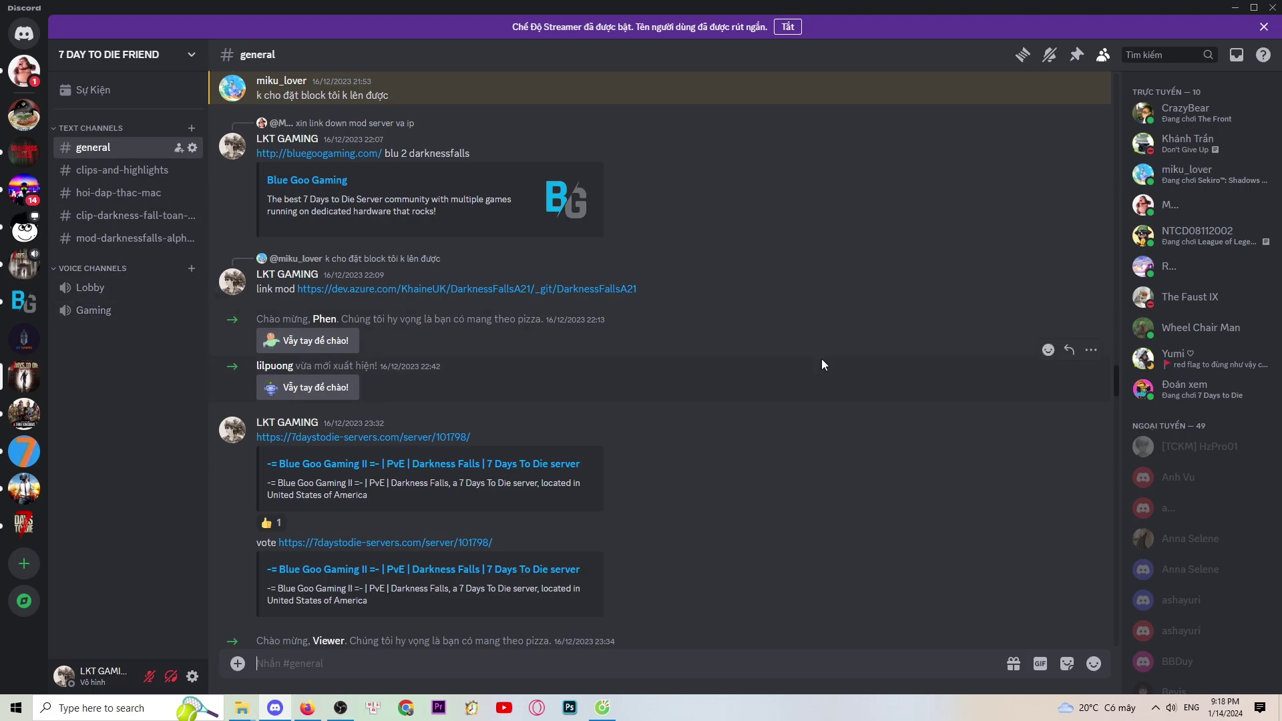
pyautogui.scroll(3, 747, 334)
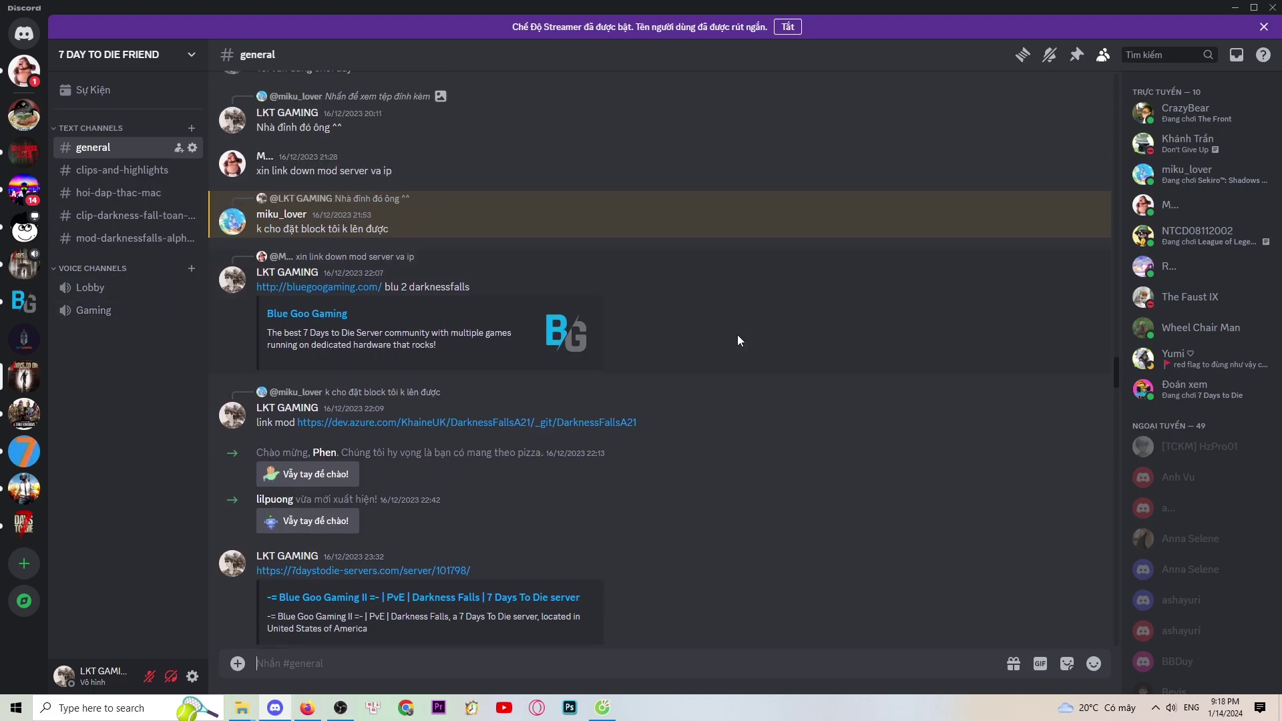
pyautogui.scroll(5, 867, 458)
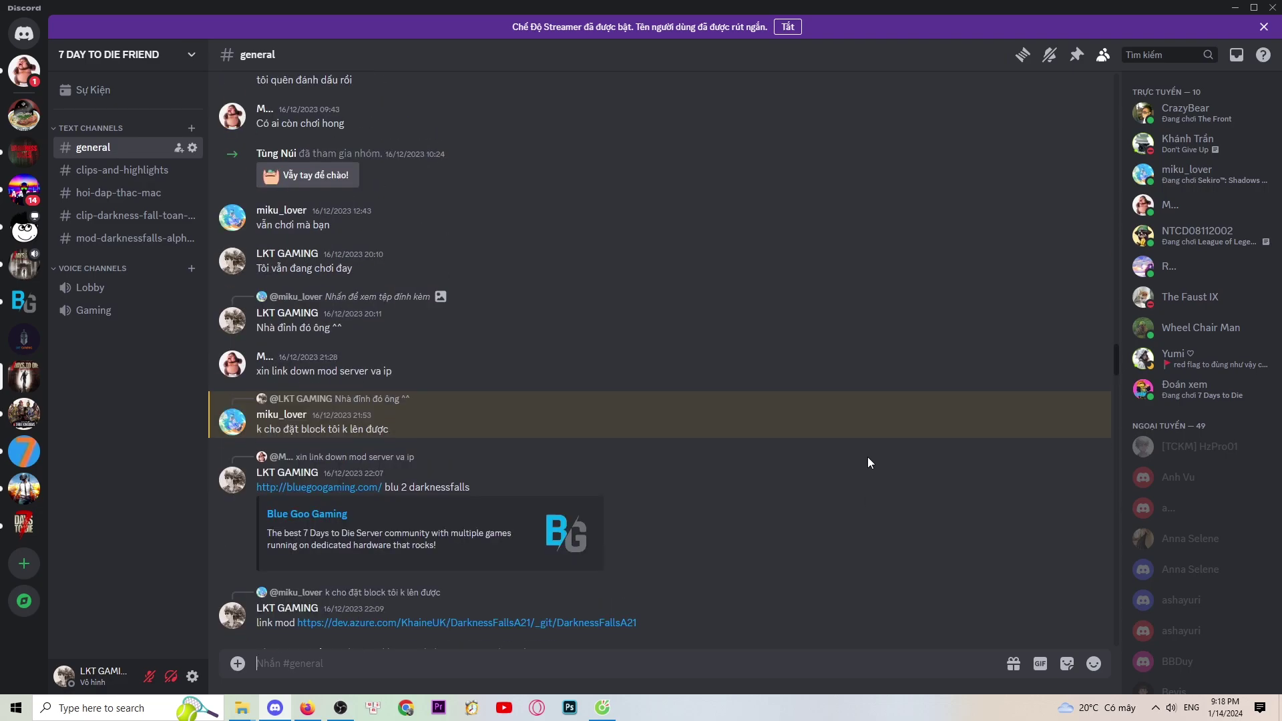
pyautogui.scroll(12, 868, 455)
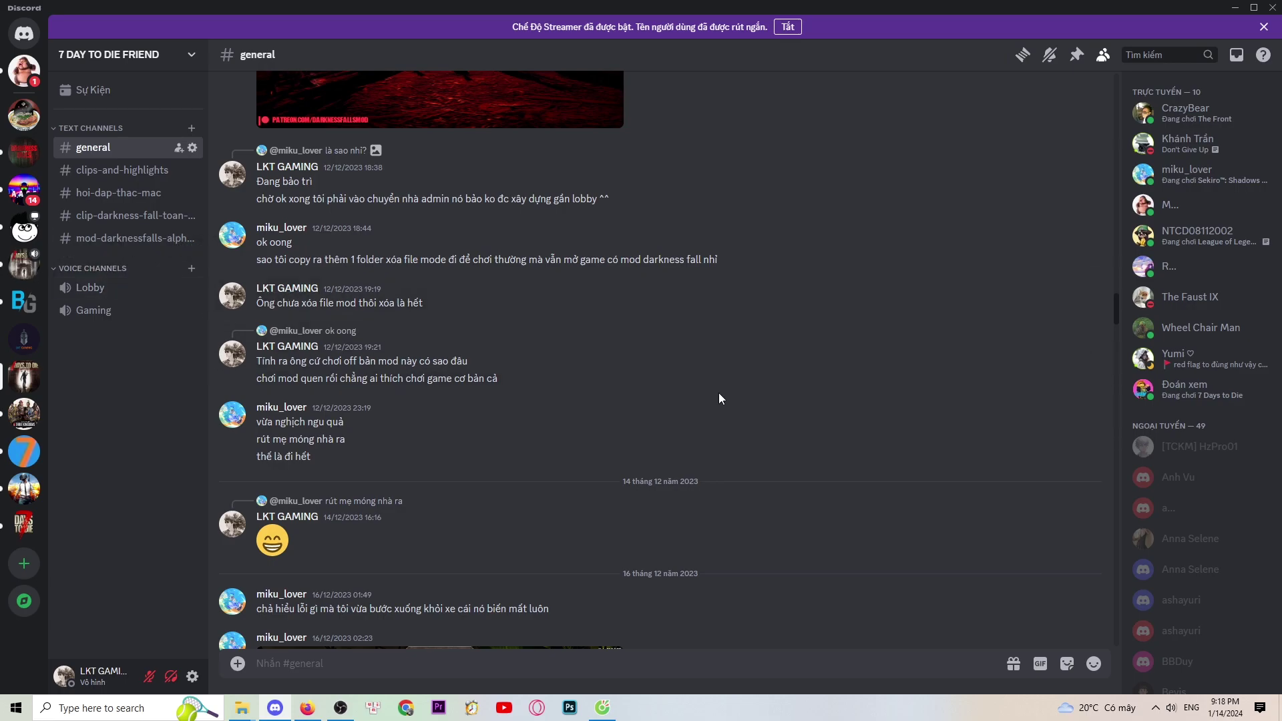
pyautogui.scroll(2, 718, 392)
pyautogui.scroll(2, 562, 304)
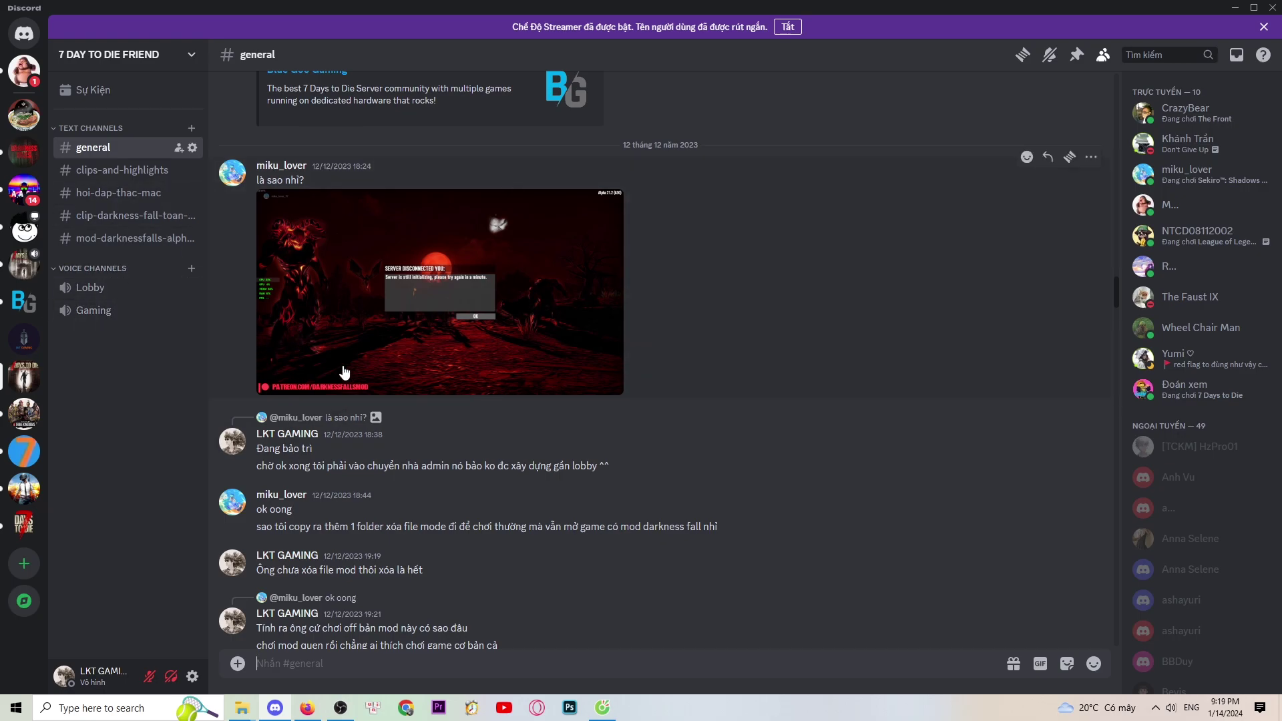
pyautogui.click(124, 242)
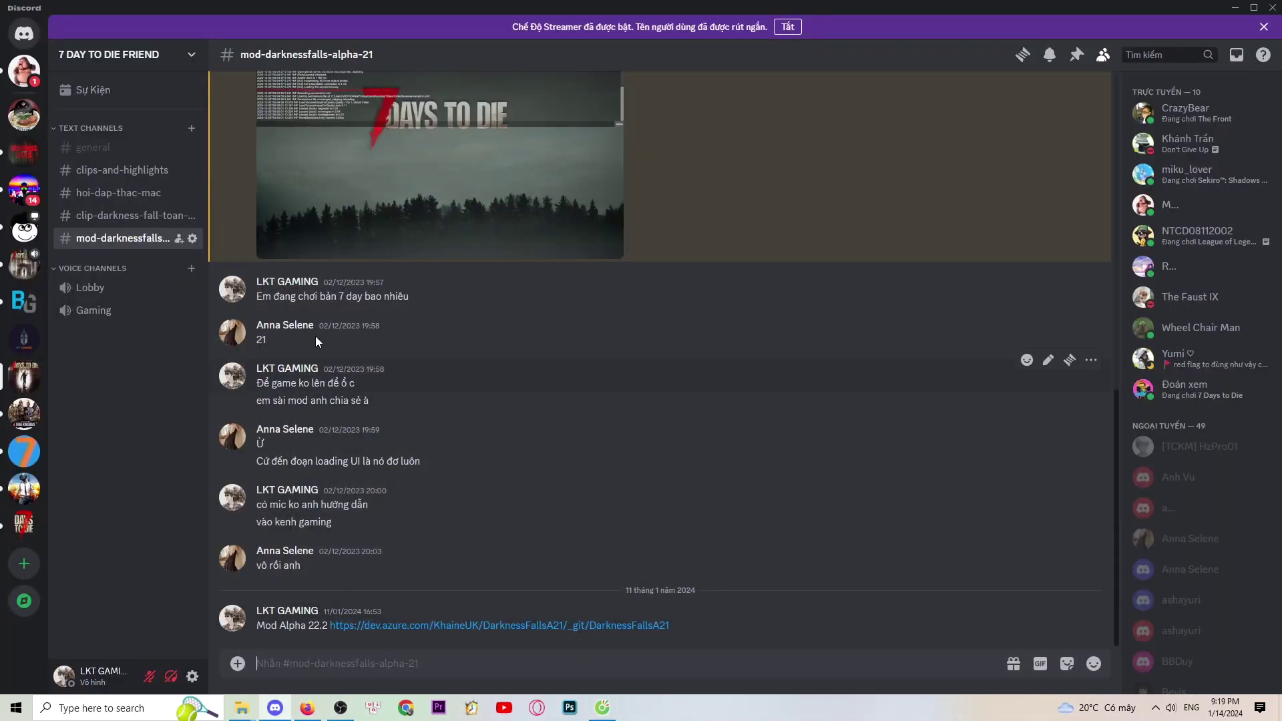
pyautogui.click(100, 171)
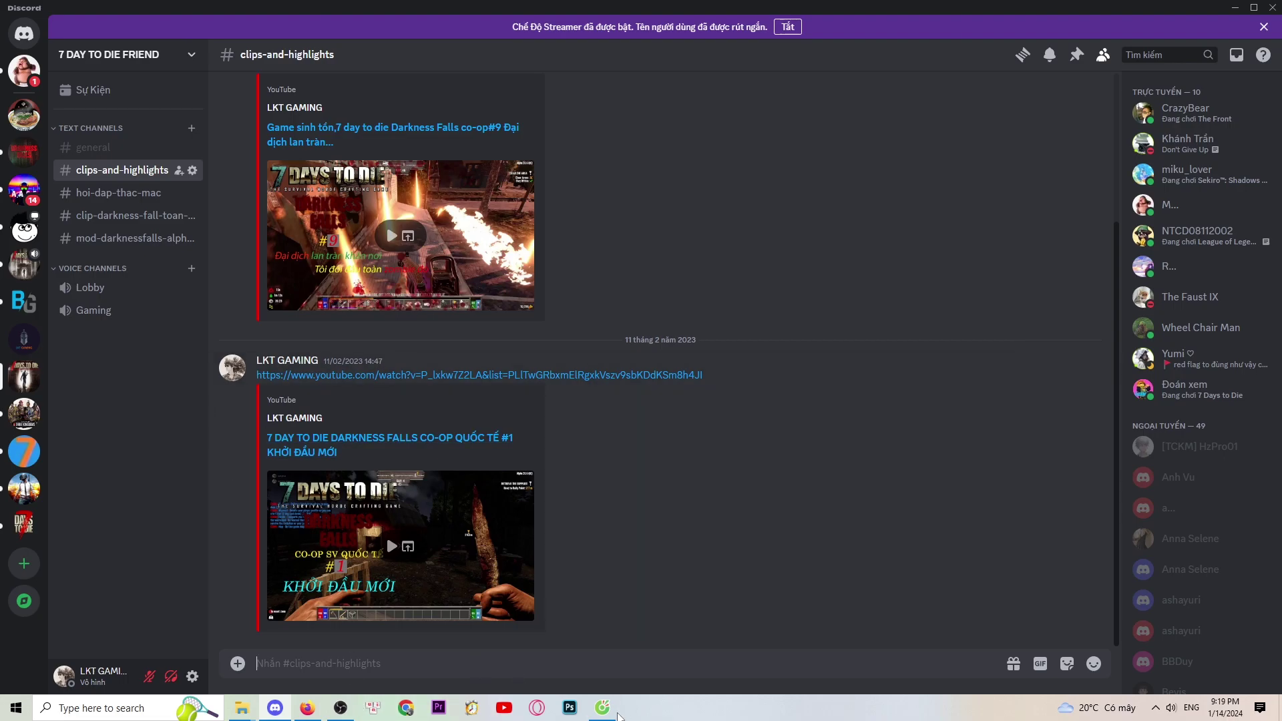
# Step: Copy all the Wasteland8K and Wasteland10K map folders from the Wasteland_Maps folder inside Mods-A21
pyautogui.moveTo(240, 713)
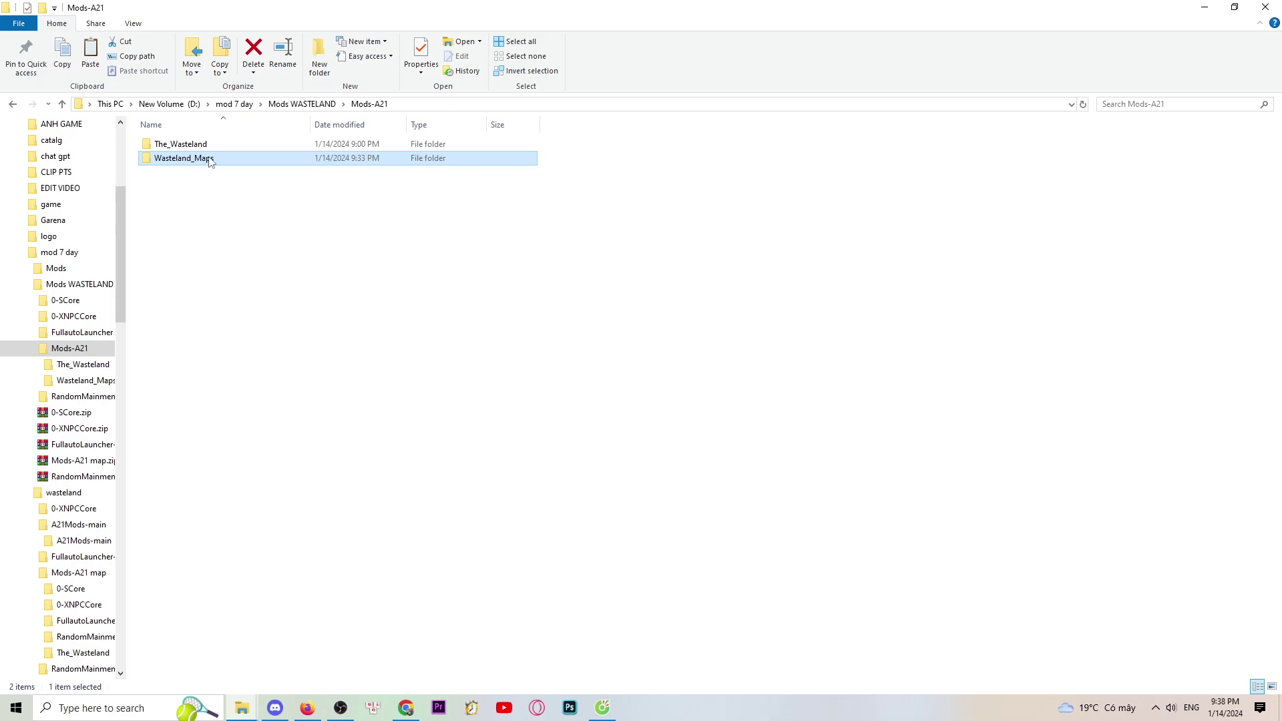
pyautogui.doubleClick(210, 161)
pyautogui.moveTo(541, 359); pyautogui.dragTo(174, 136)
pyautogui.rightClick(201, 145)
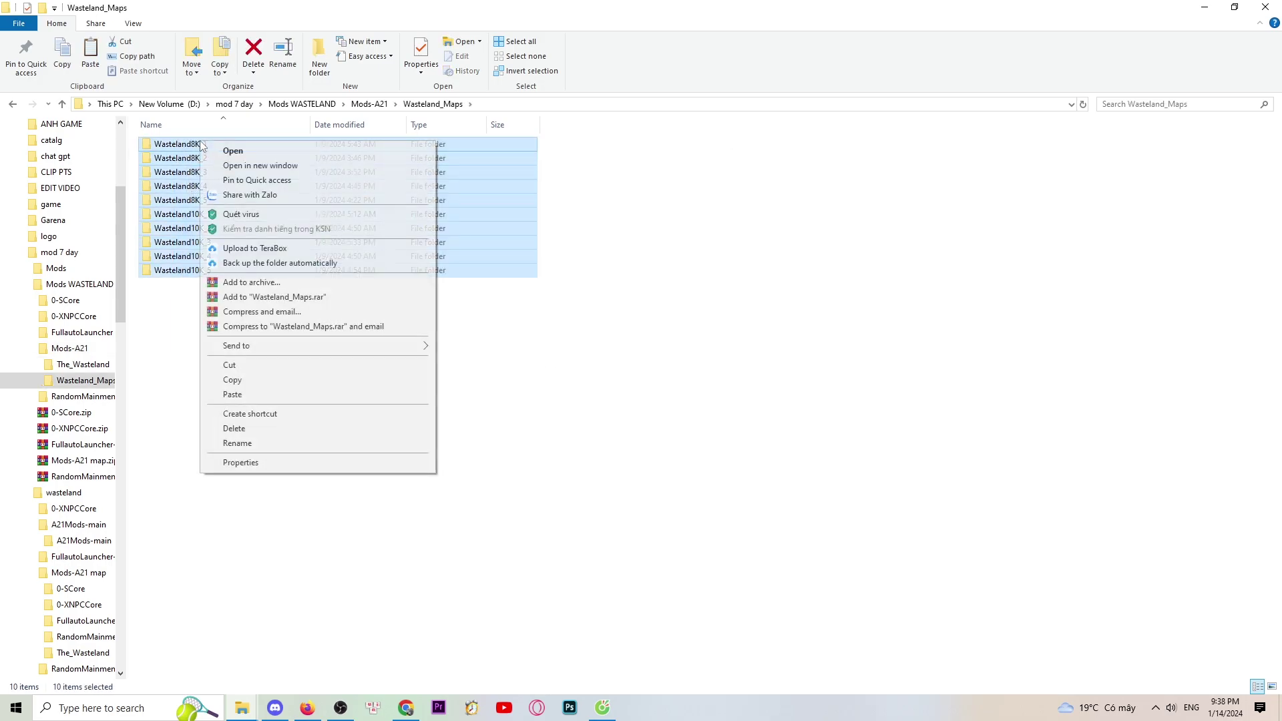
pyautogui.click(232, 379)
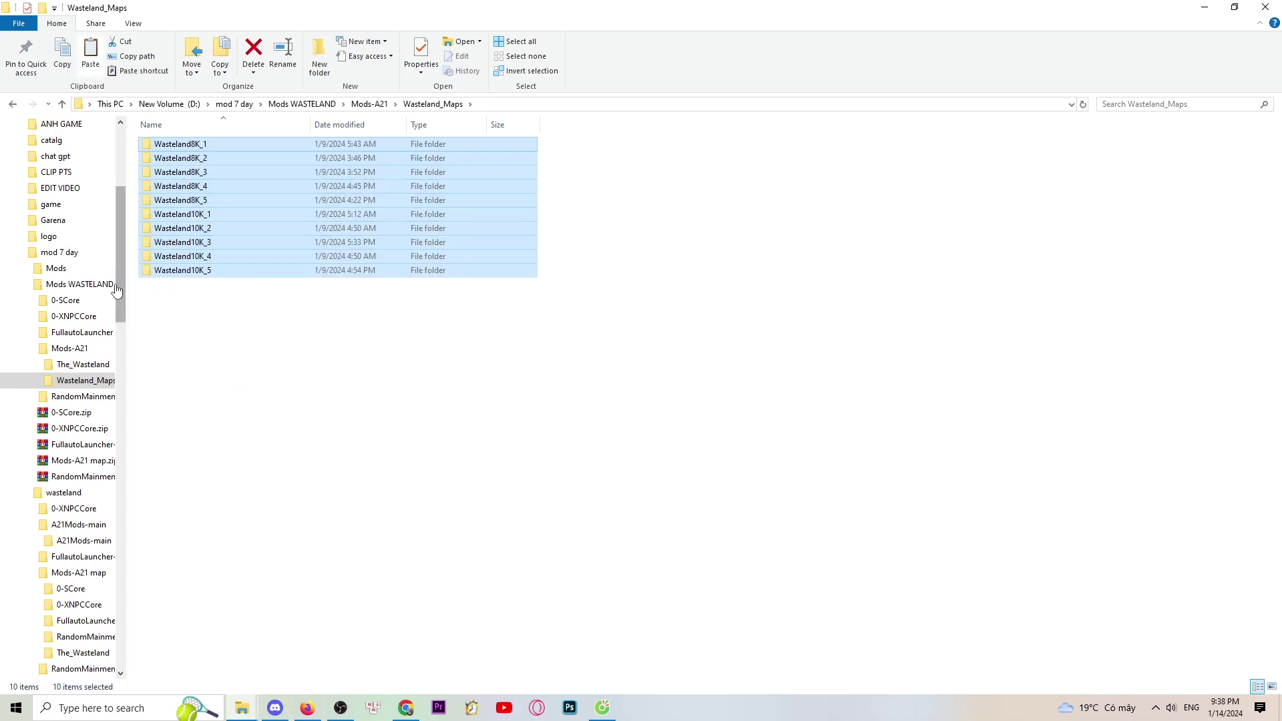
# Step: Browse on drive D to Steam\steamapps\common\7 Days To Die\Data\Worlds
pyautogui.moveTo(121, 284); pyautogui.dragTo(121, 225)
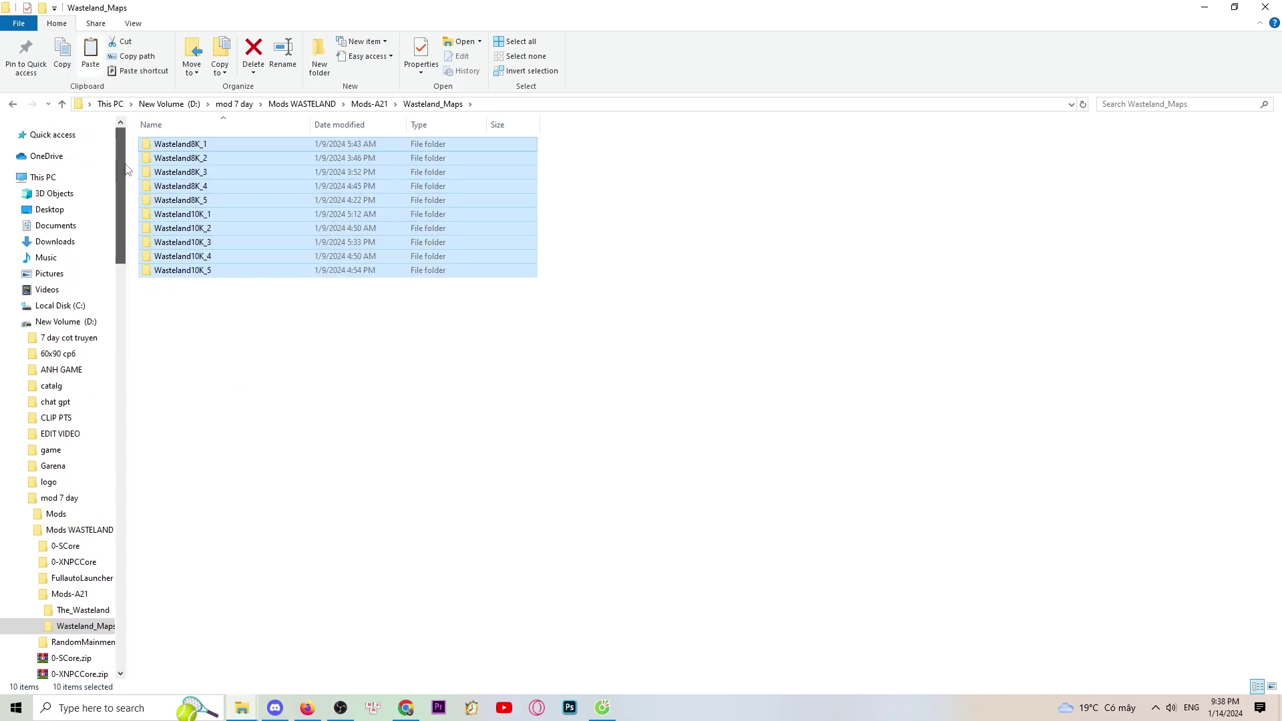
pyautogui.click(79, 323)
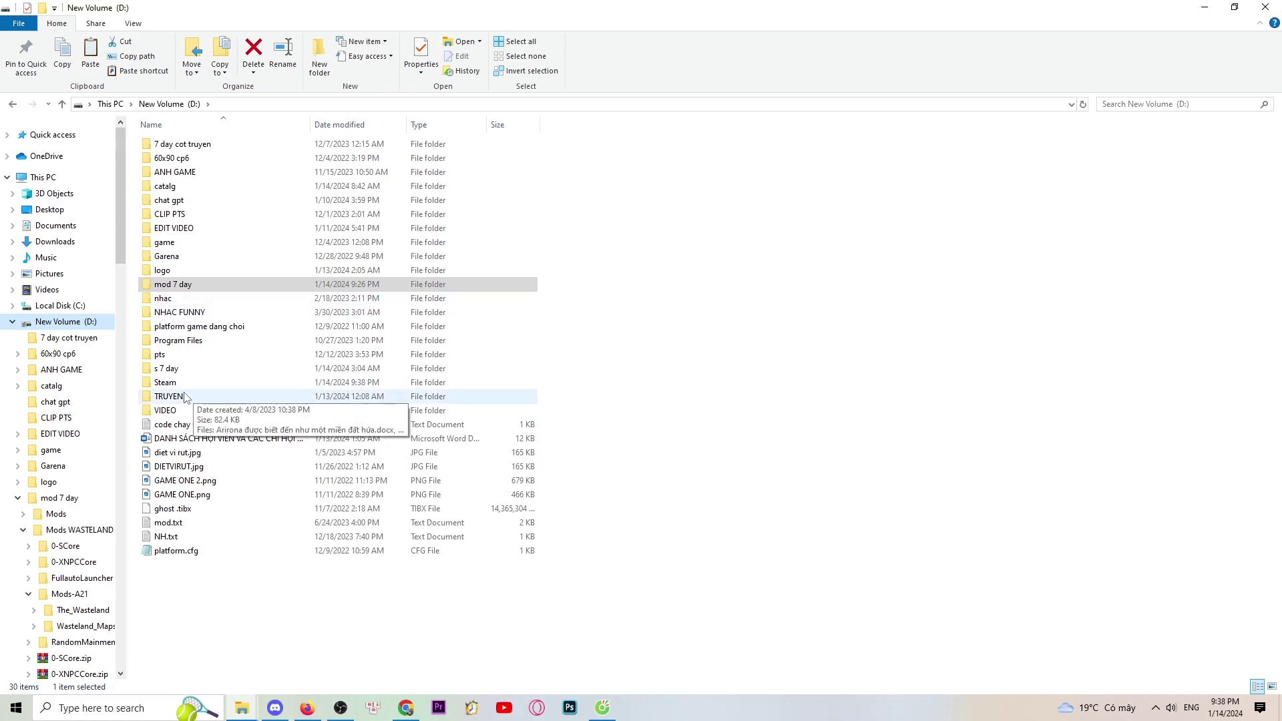
pyautogui.doubleClick(167, 382)
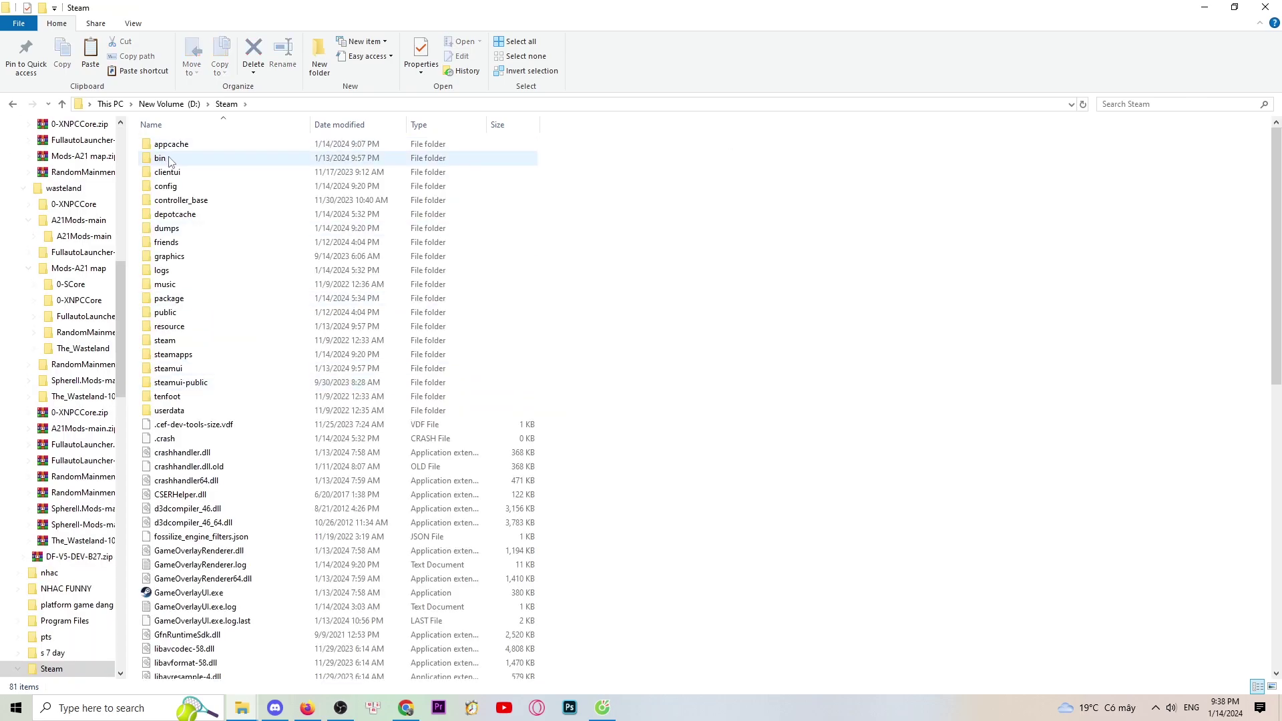
pyautogui.doubleClick(173, 353)
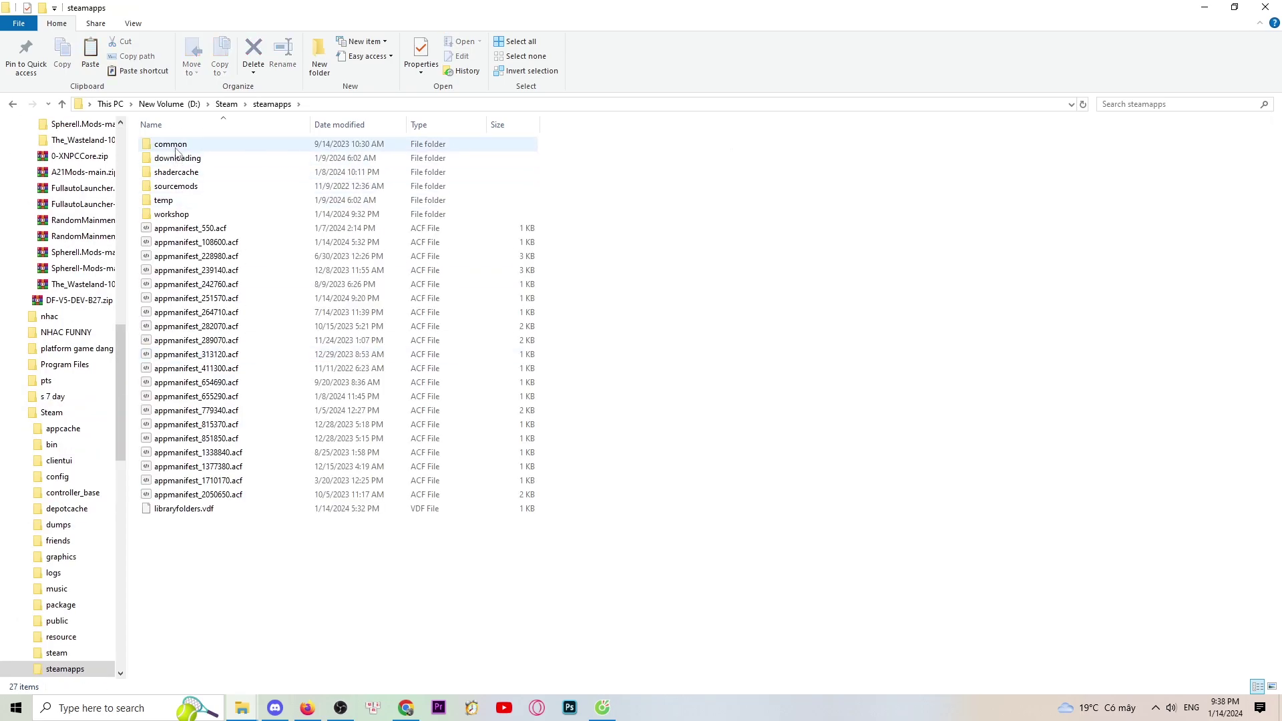
pyautogui.doubleClick(177, 147)
pyautogui.doubleClick(175, 144)
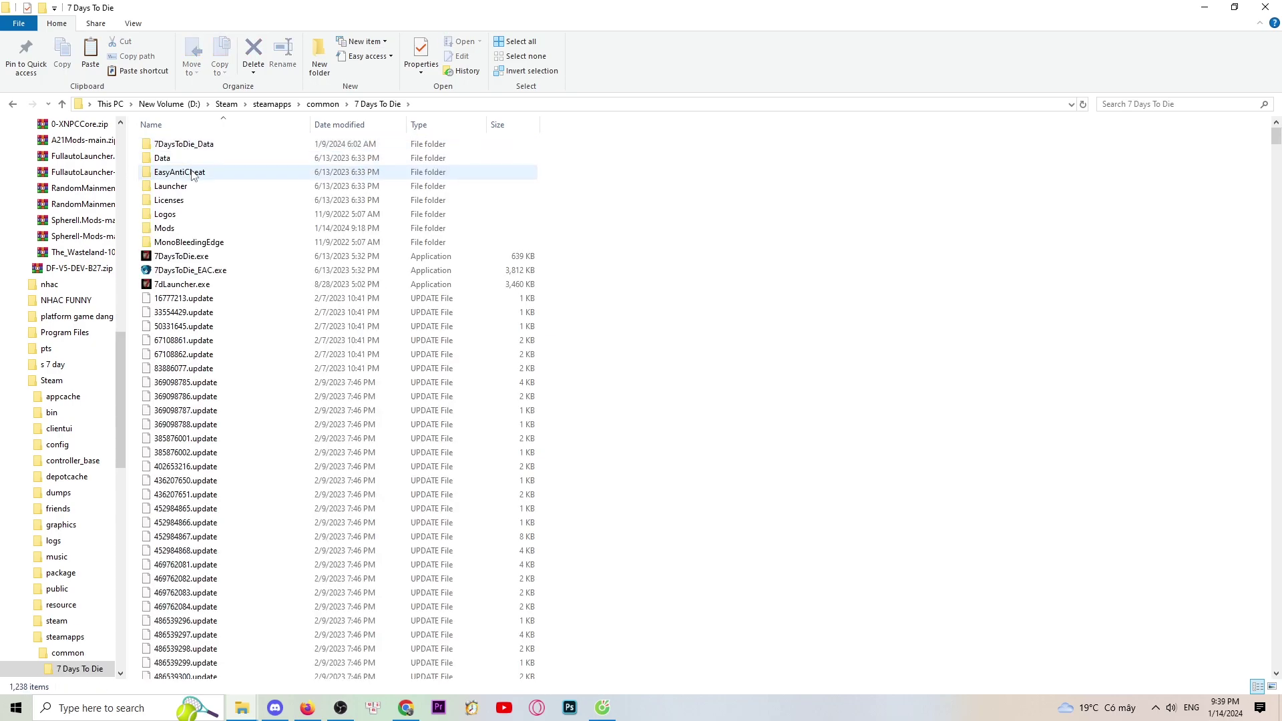
pyautogui.doubleClick(174, 160)
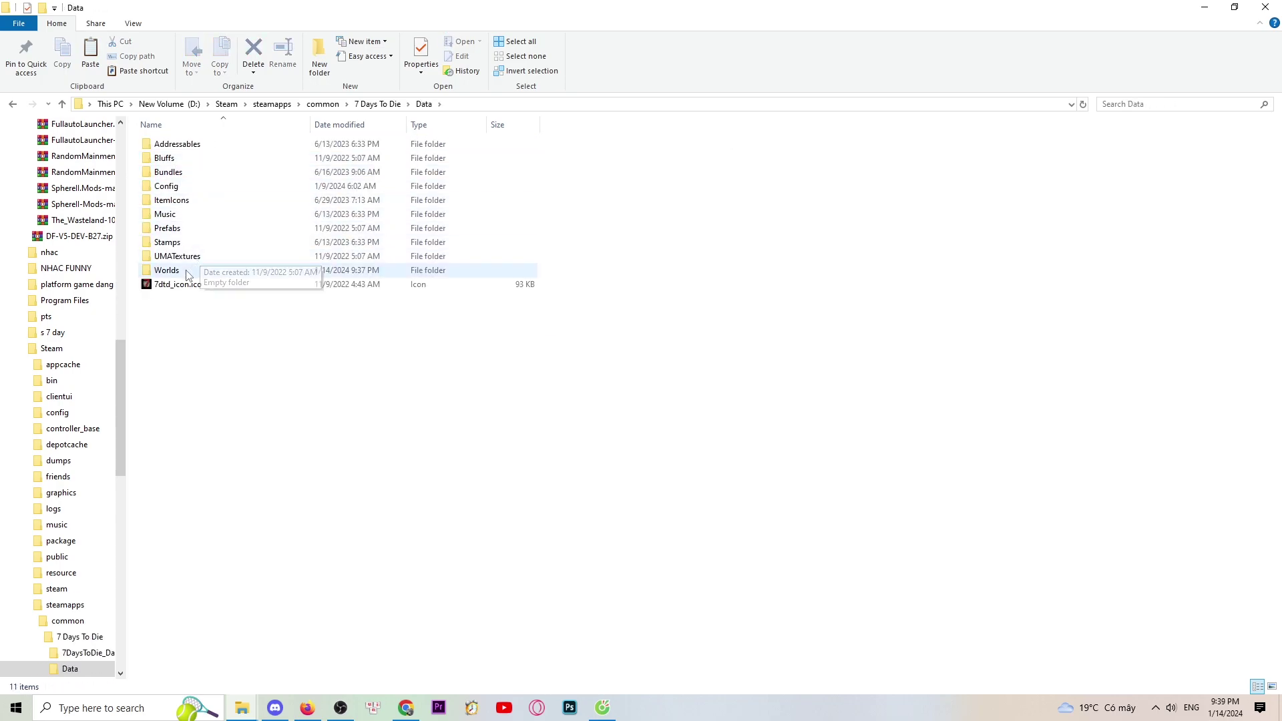
pyautogui.doubleClick(181, 274)
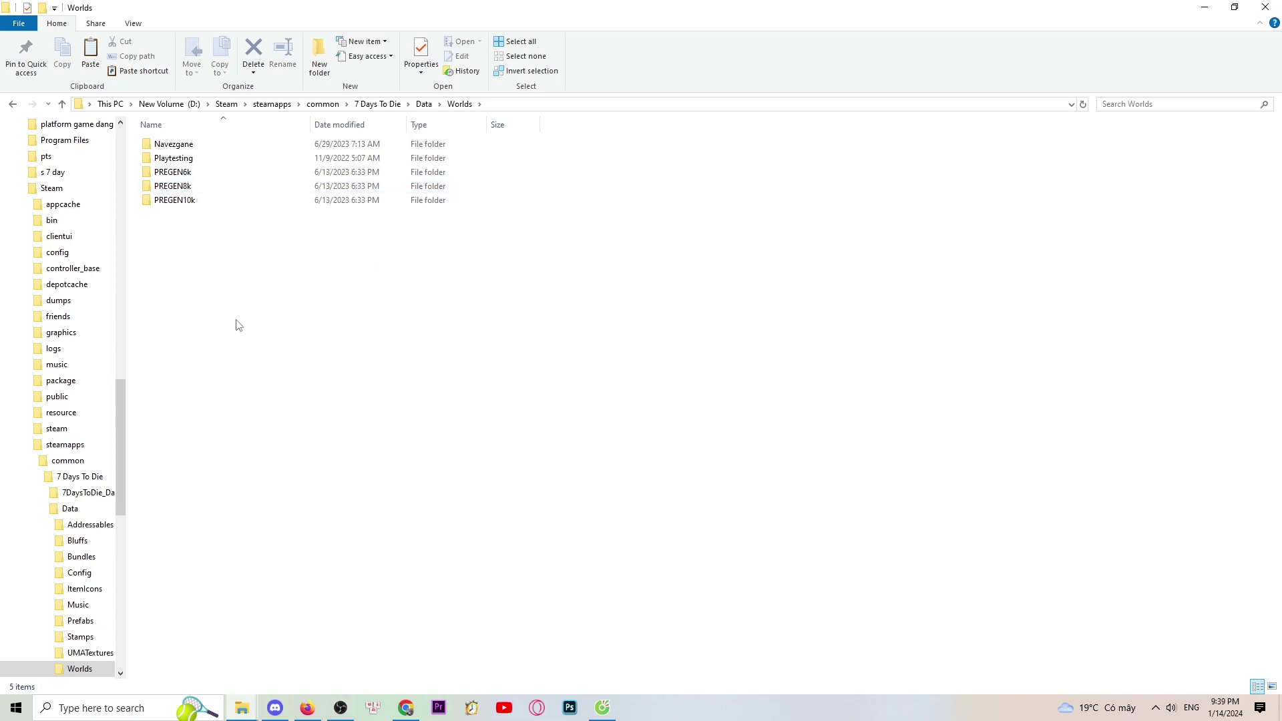
# Step: Paste the copied Wasteland map folders into the game's Worlds folder and clear the selection
pyautogui.rightClick(198, 238)
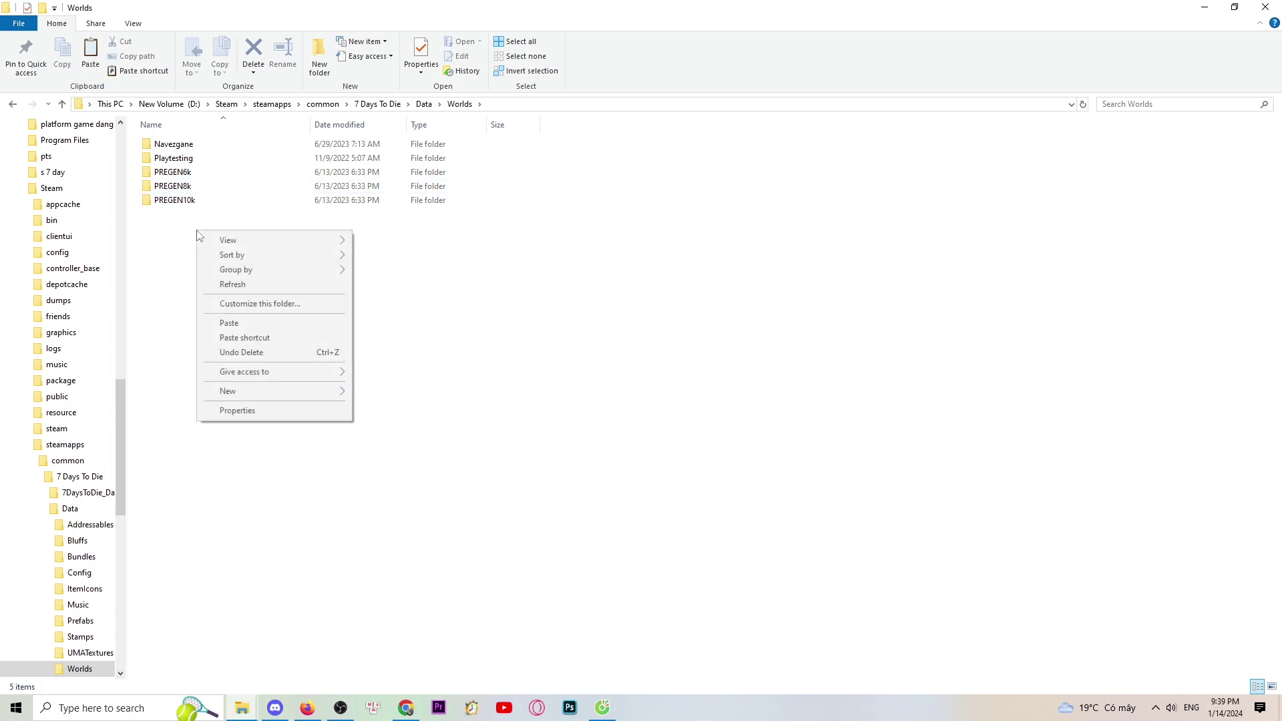
pyautogui.click(221, 324)
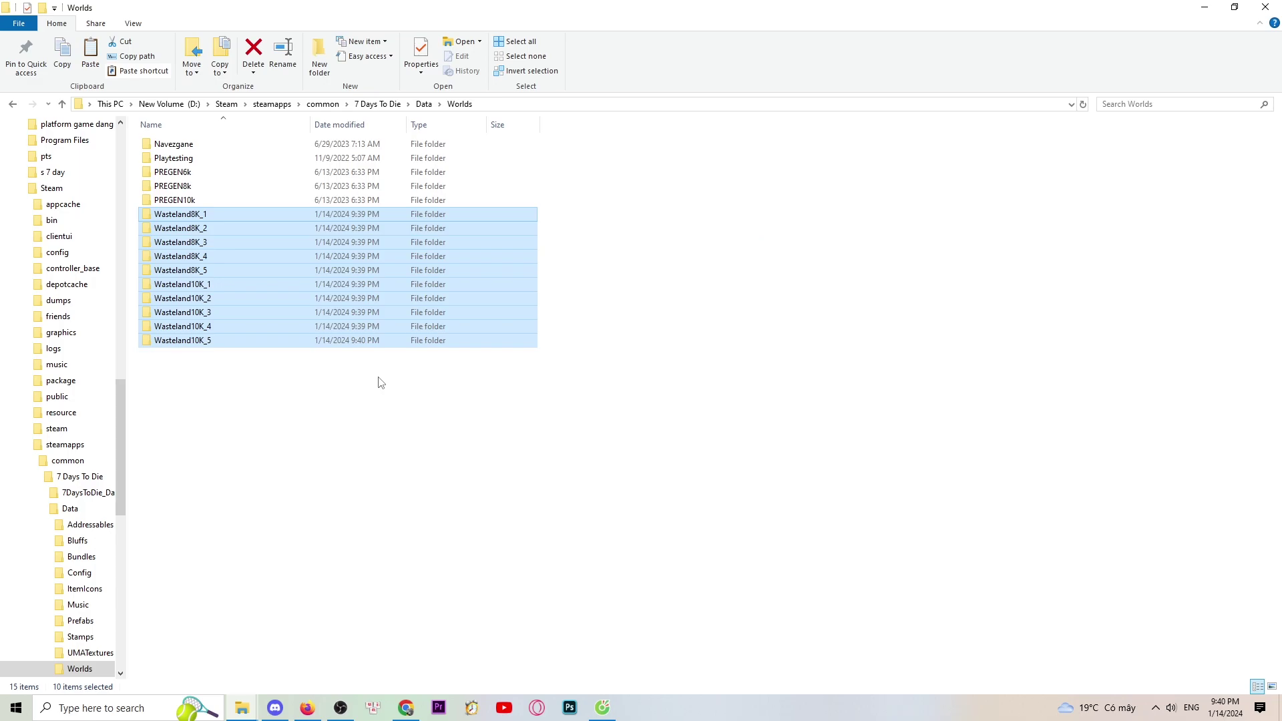
pyautogui.click(658, 372)
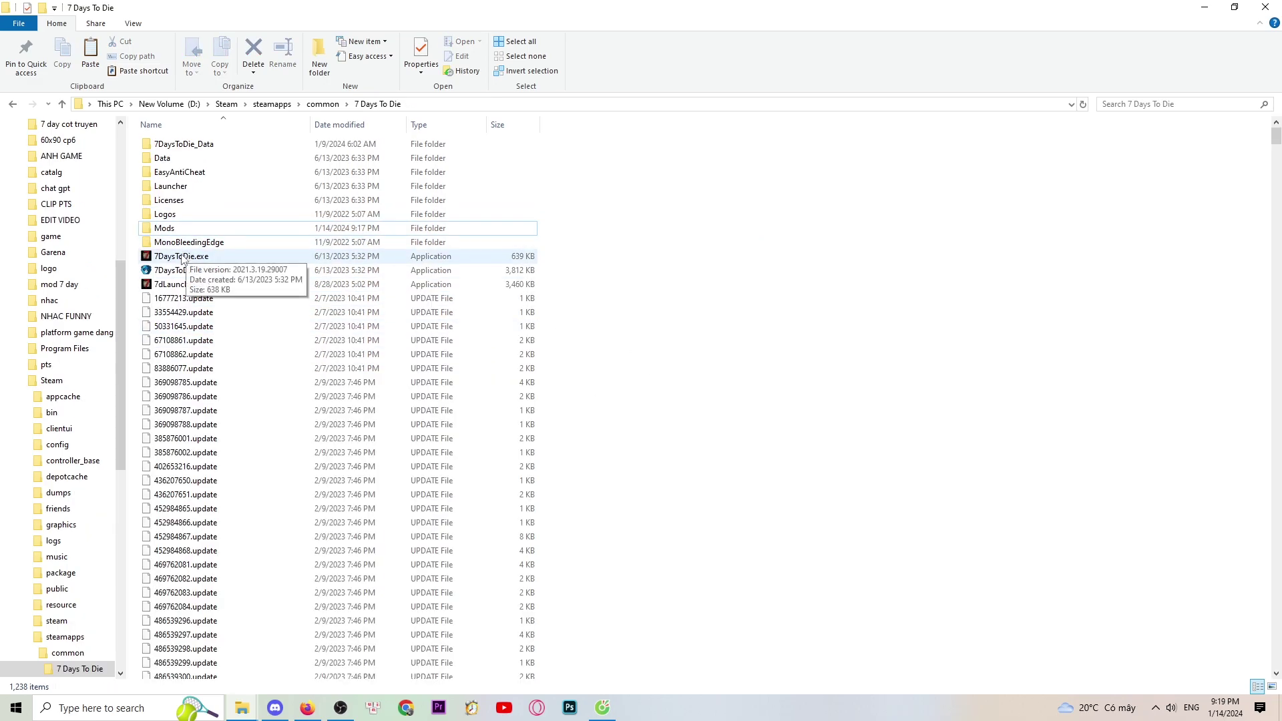
# Step: Launch the modded game by running 7DaysToDie.exe from the 7 Days To Die folder
pyautogui.doubleClick(200, 256)
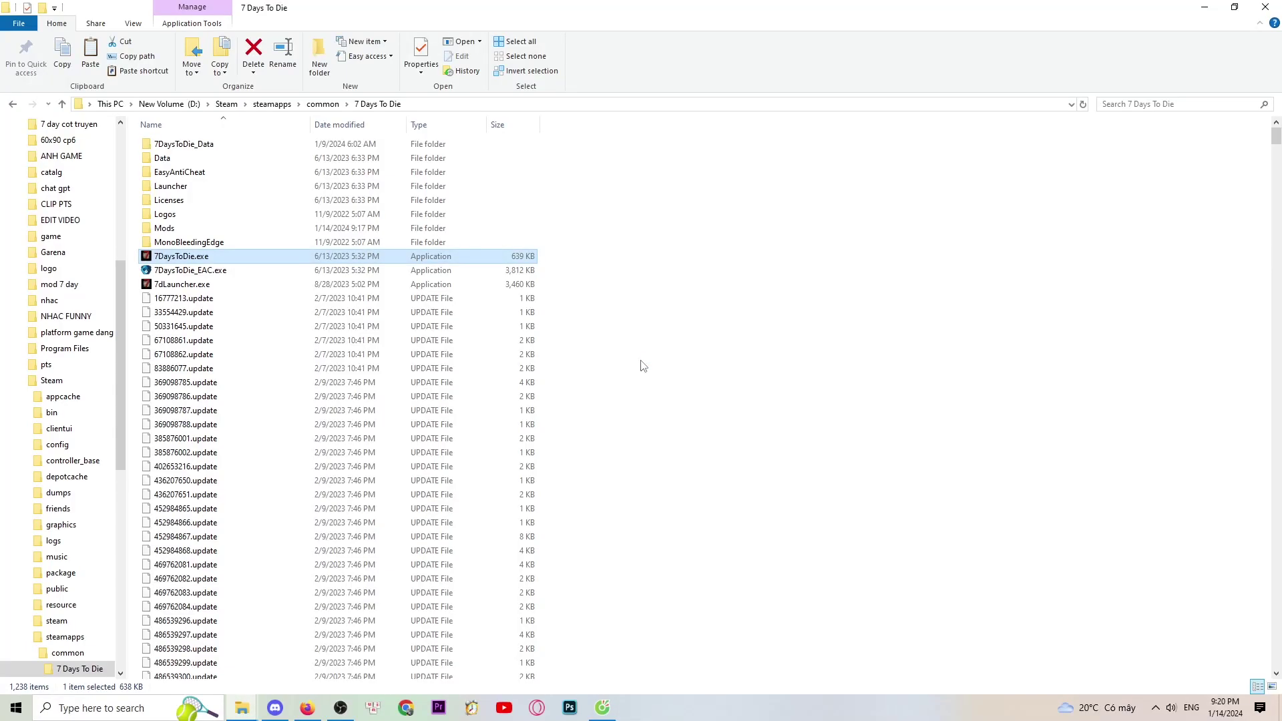
# Step: Switch to the Cốc Cốc browser and look through the playlists on the LKT GAMING YouTube channel
pyautogui.click(603, 709)
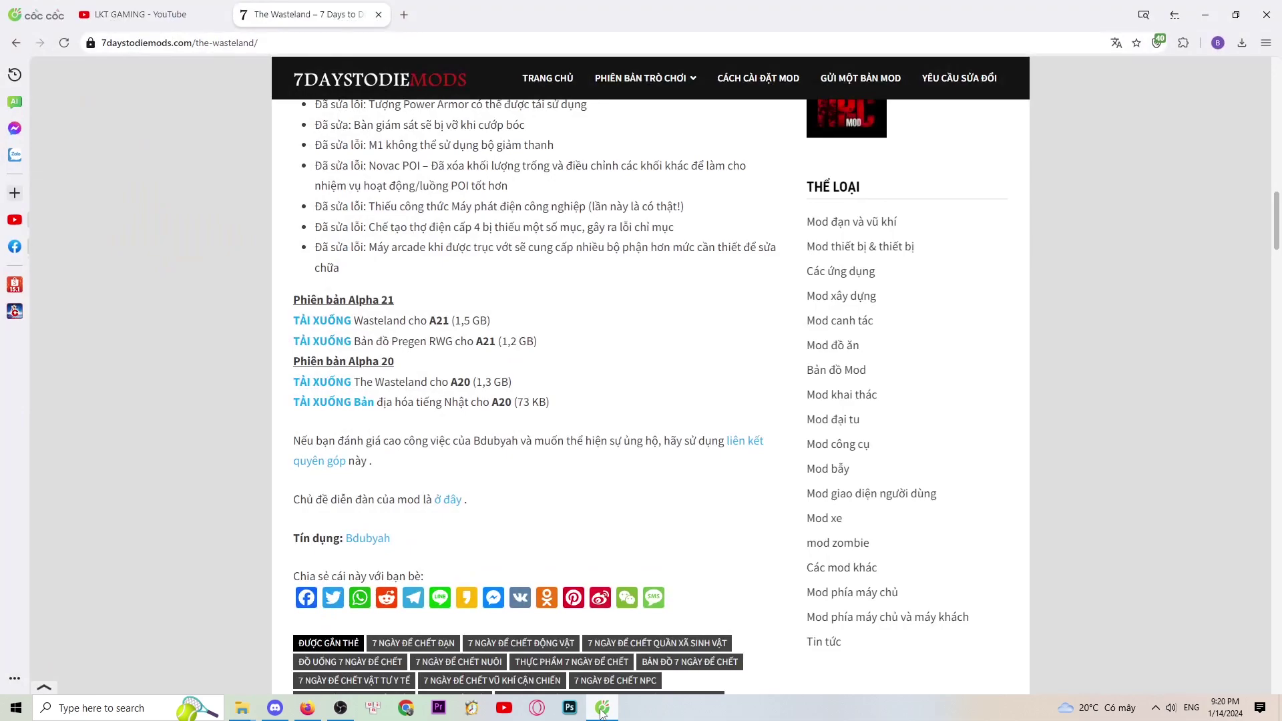
pyautogui.click(601, 710)
pyautogui.click(409, 712)
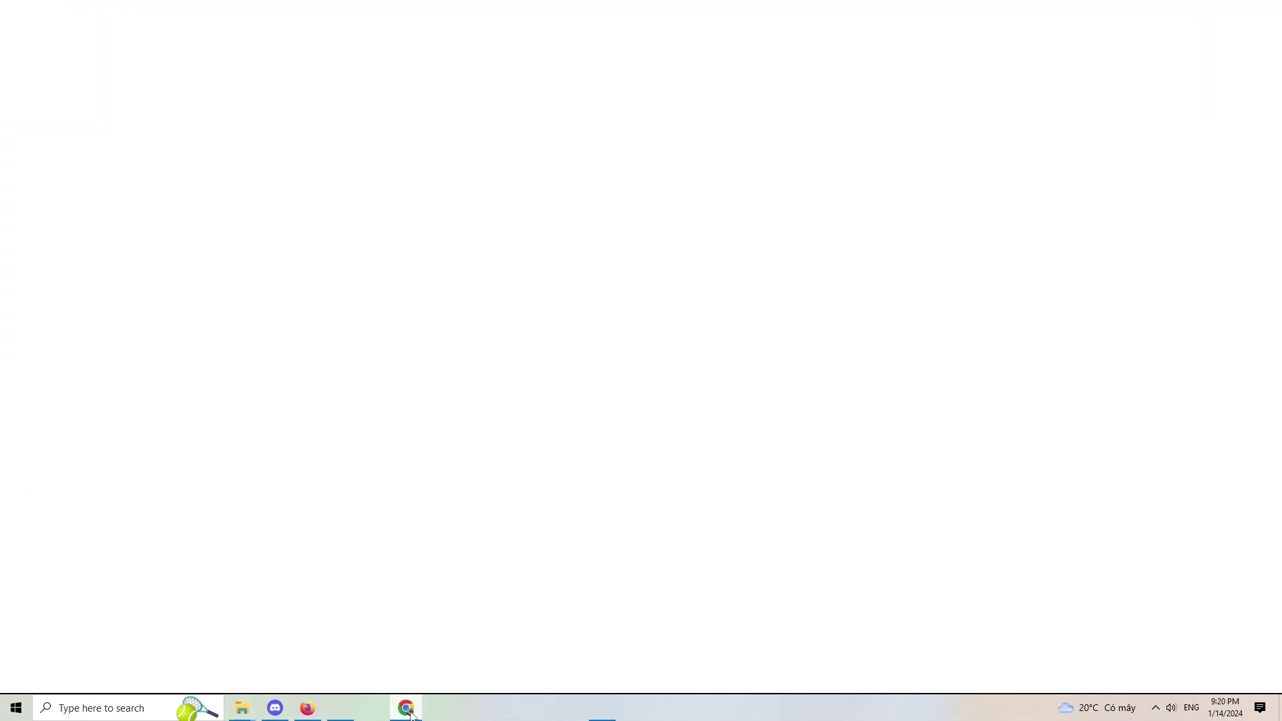
pyautogui.click(593, 709)
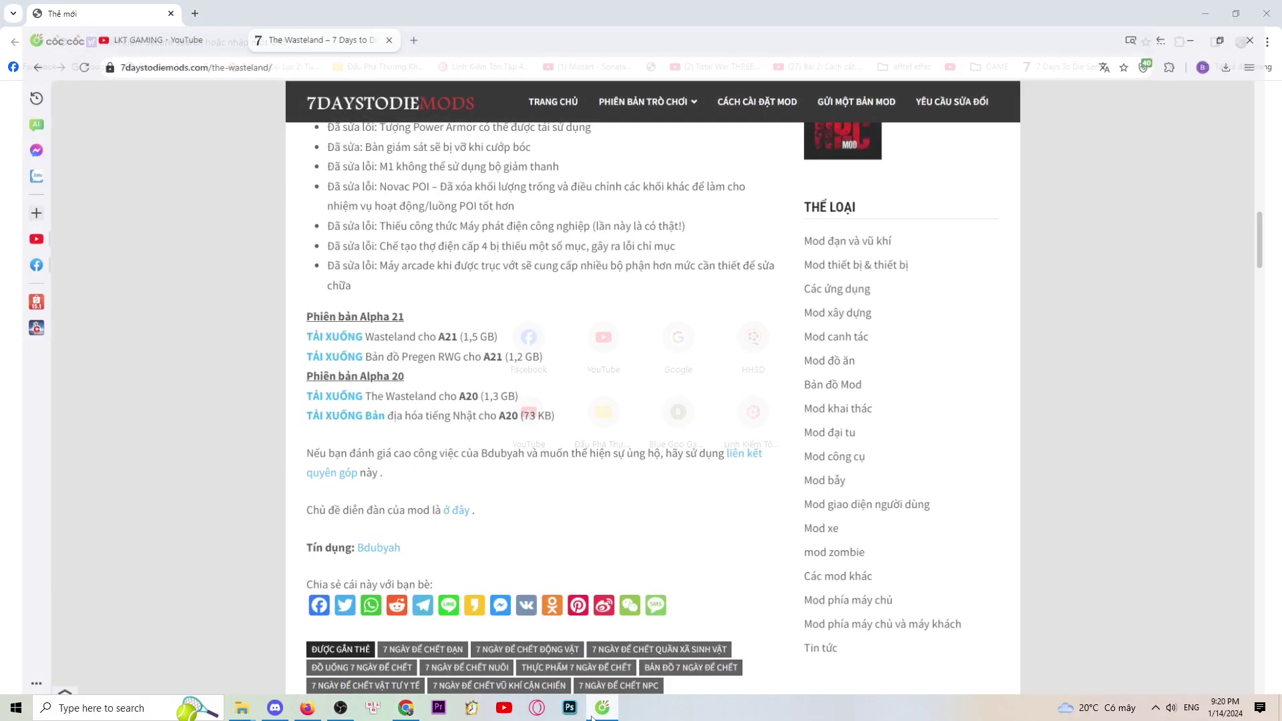
pyautogui.click(134, 20)
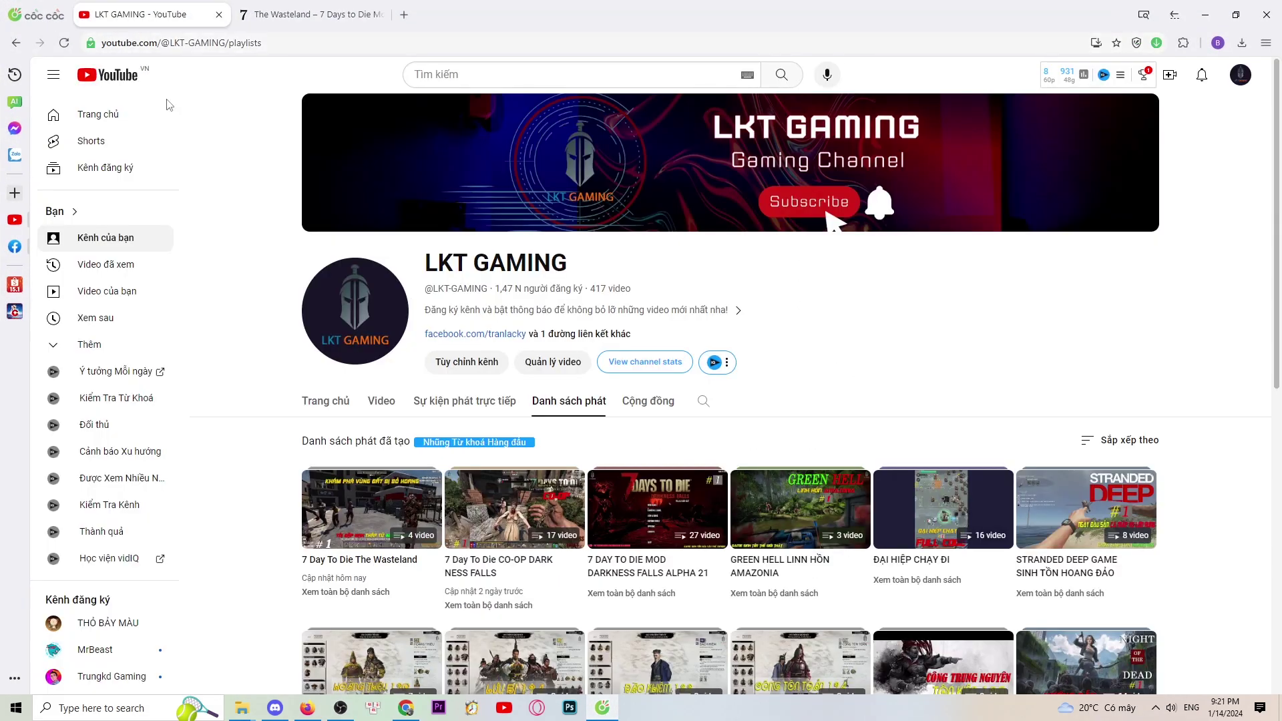
pyautogui.scroll(-2, 522, 541)
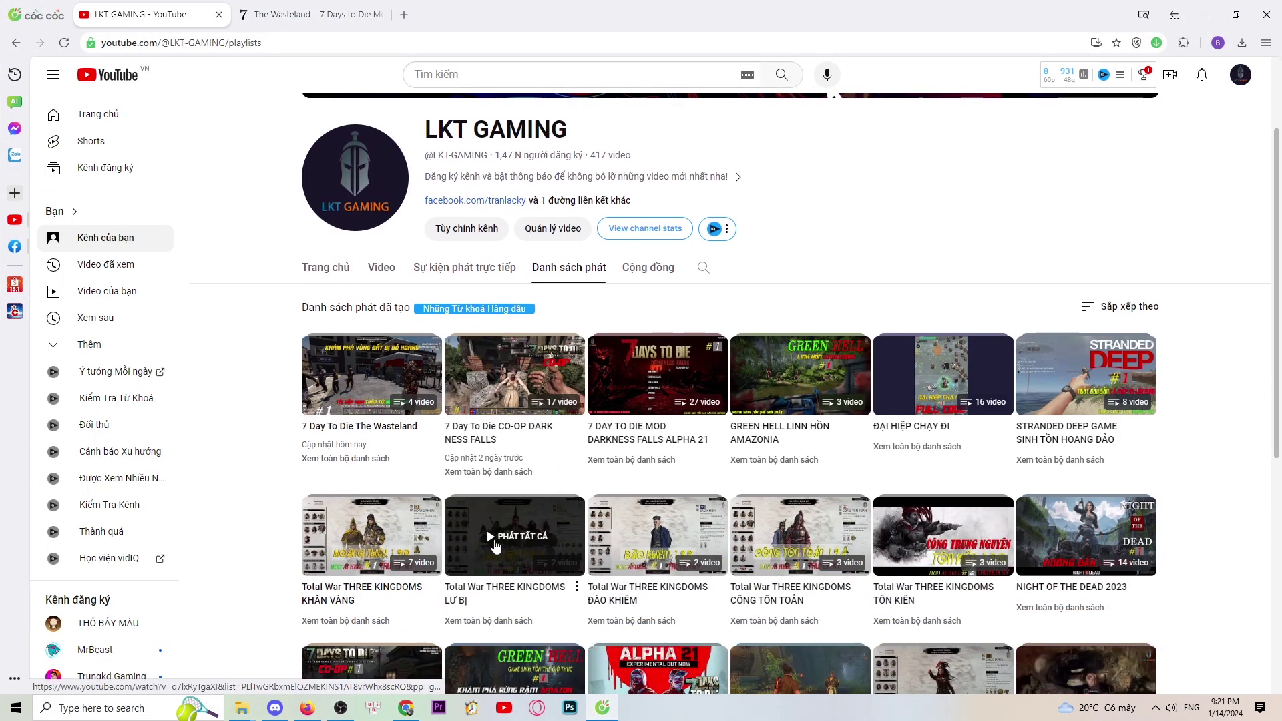
pyautogui.click(571, 275)
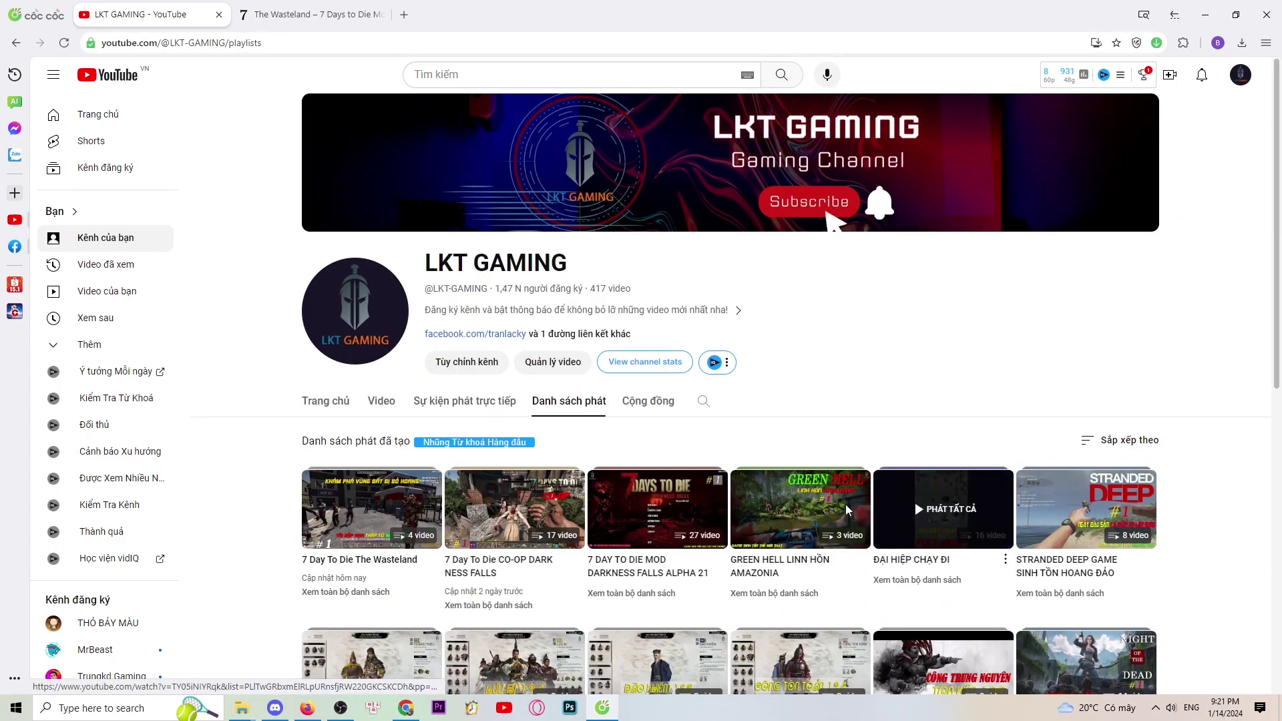